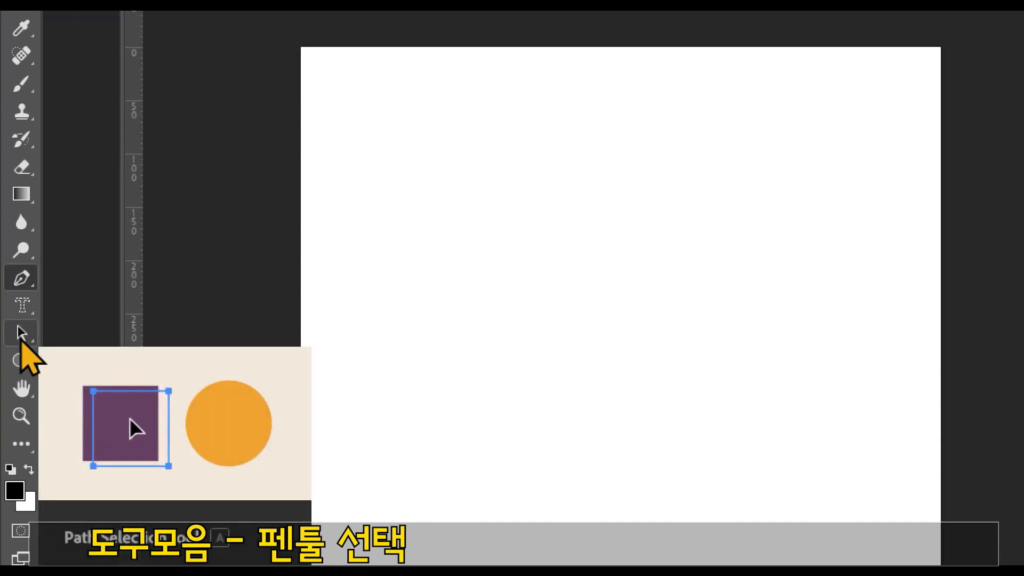
Step: Activate the Pen tool and set its drawing mode to Shape, keeping the cyan fill and no stroke
{"action": "left_click", "coordinate": [21, 334]}
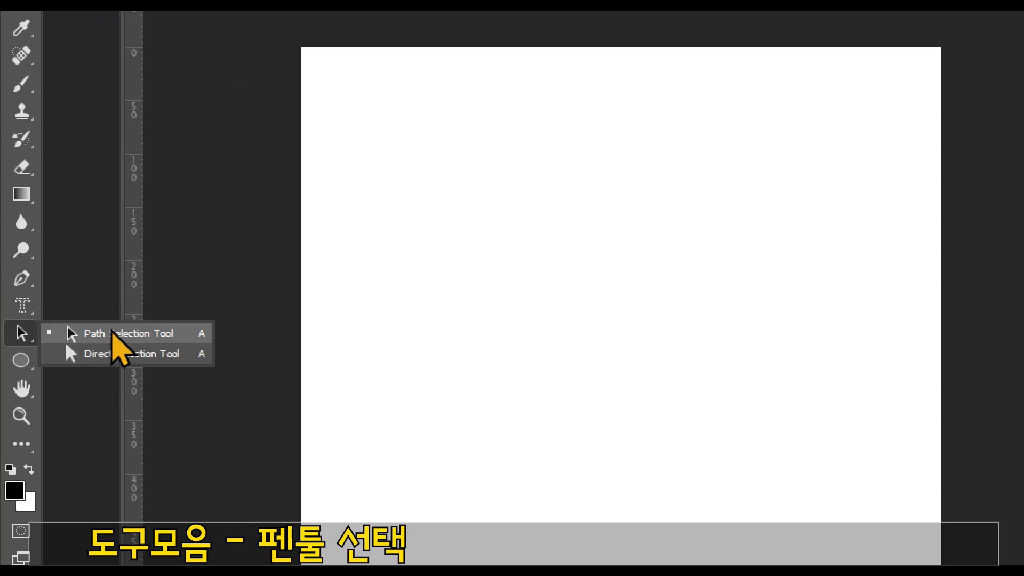
{"action": "left_click", "coordinate": [23, 281]}
{"action": "left_click", "coordinate": [23, 280]}
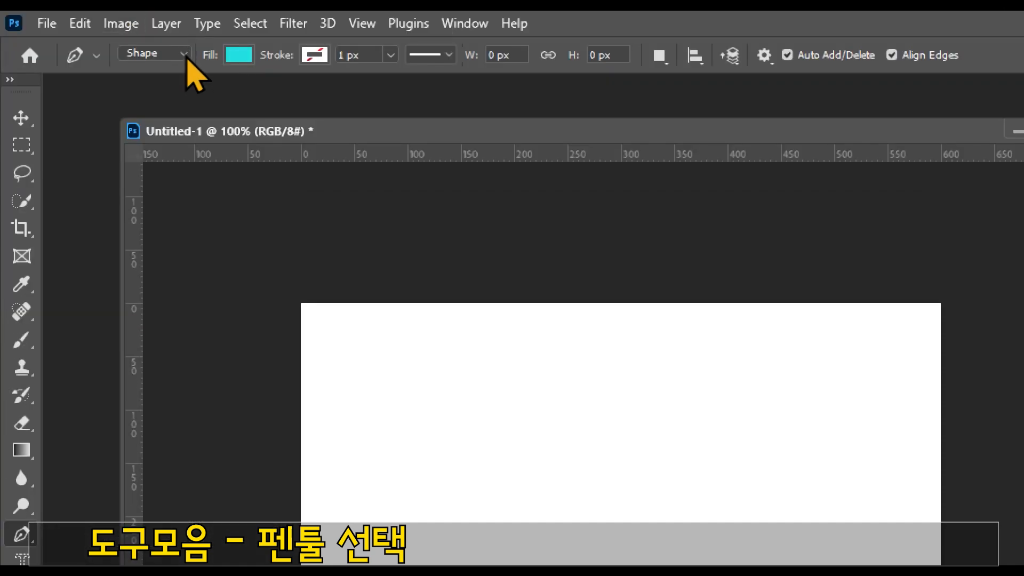
{"action": "left_click", "coordinate": [184, 53]}
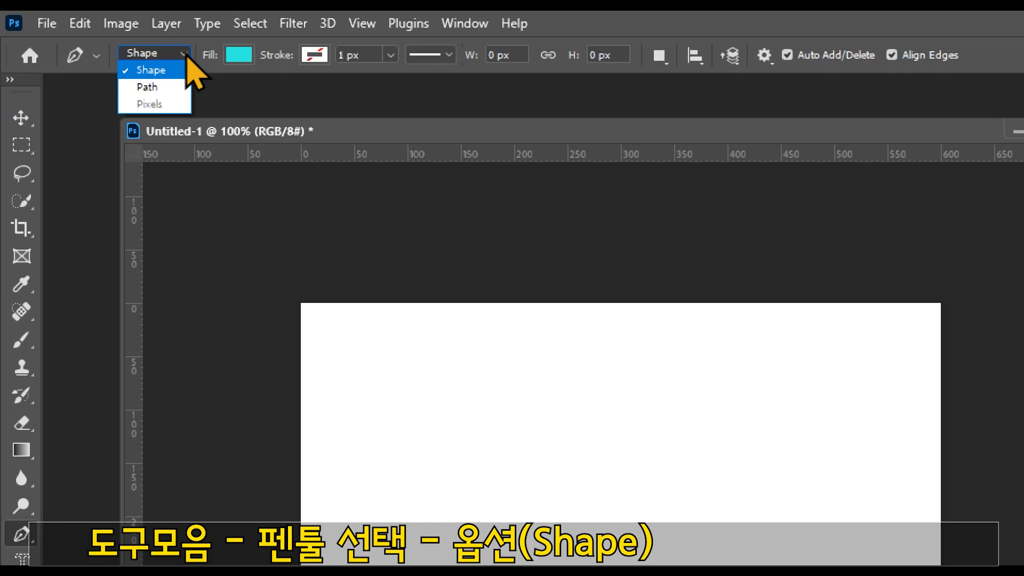
{"action": "left_click", "coordinate": [182, 86]}
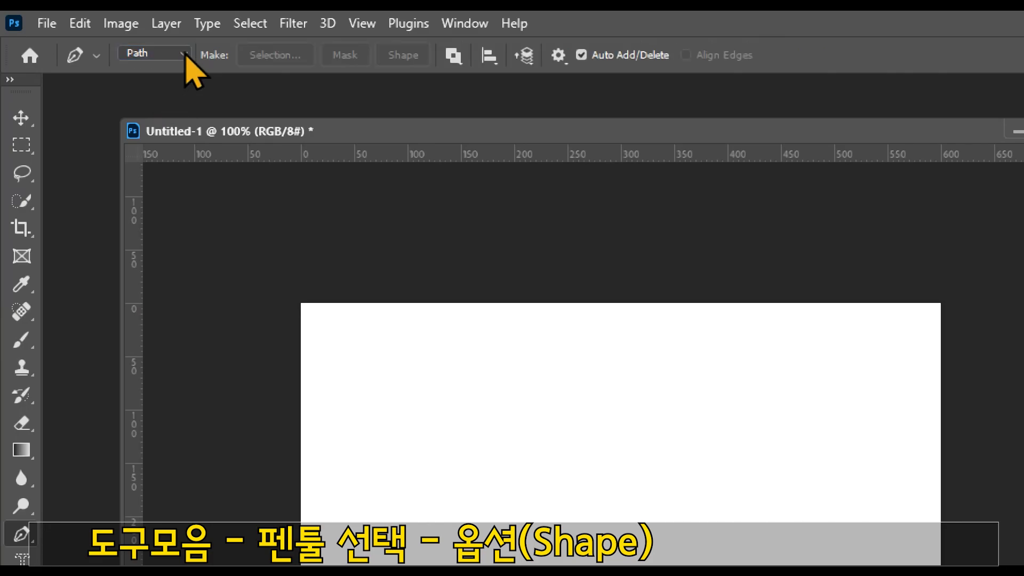
{"action": "left_click", "coordinate": [183, 53]}
{"action": "left_click", "coordinate": [143, 71]}
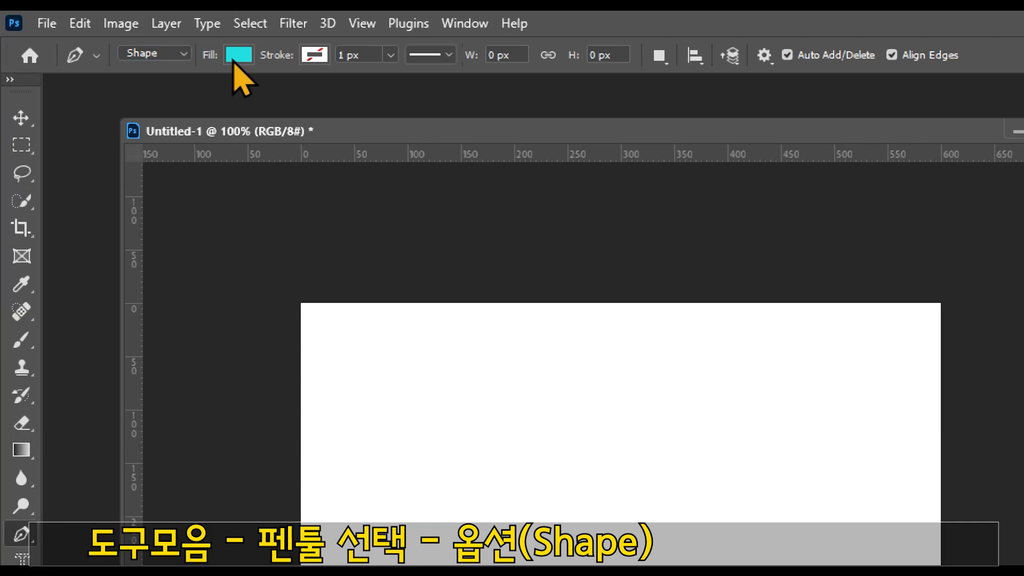
{"action": "left_click", "coordinate": [184, 53]}
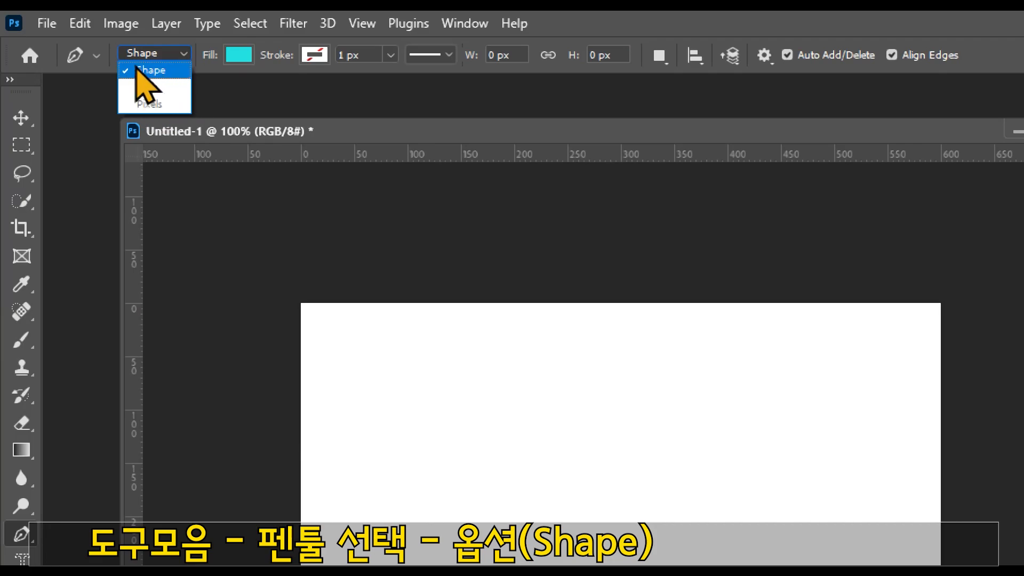
{"action": "left_click", "coordinate": [167, 71]}
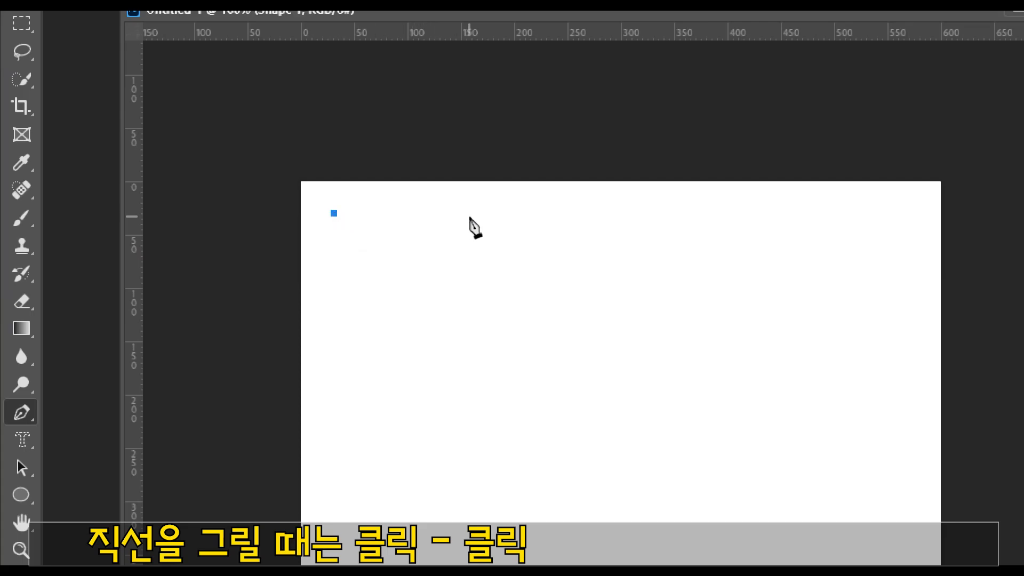
Step: Draw a closed four-sided shape with straight edges, about 100 by 82 px, near the canvas's upper-left corner
{"action": "left_click", "coordinate": [440, 210]}
{"action": "left_click", "coordinate": [439, 294]}
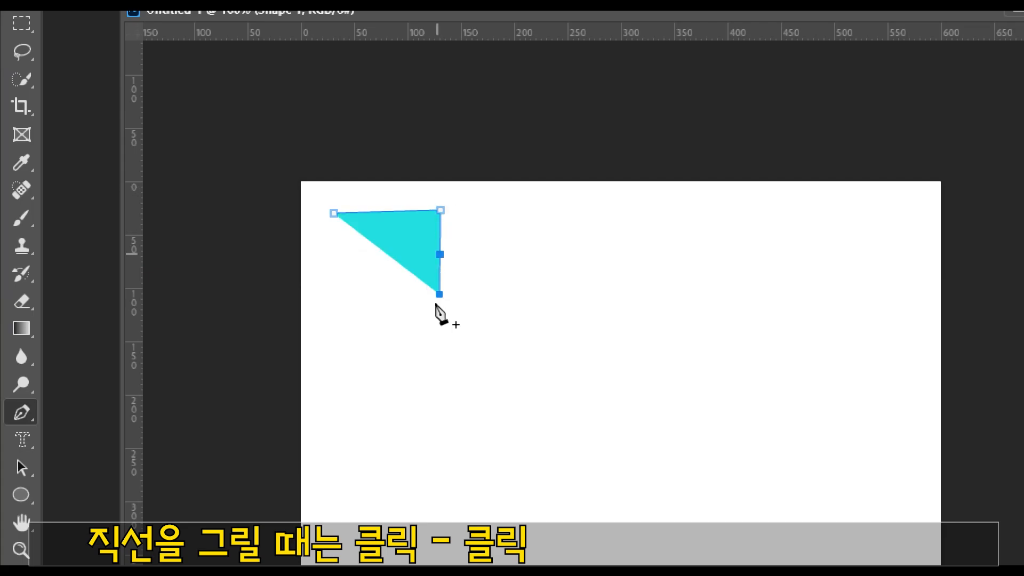
{"action": "left_click", "coordinate": [333, 297]}
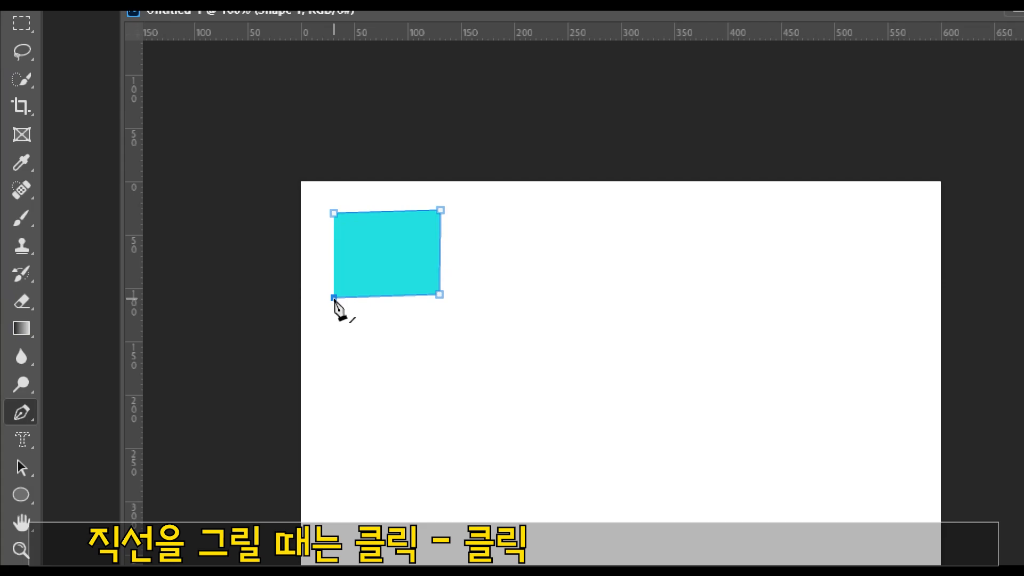
{"action": "left_click", "coordinate": [398, 296]}
{"action": "left_click", "coordinate": [334, 215]}
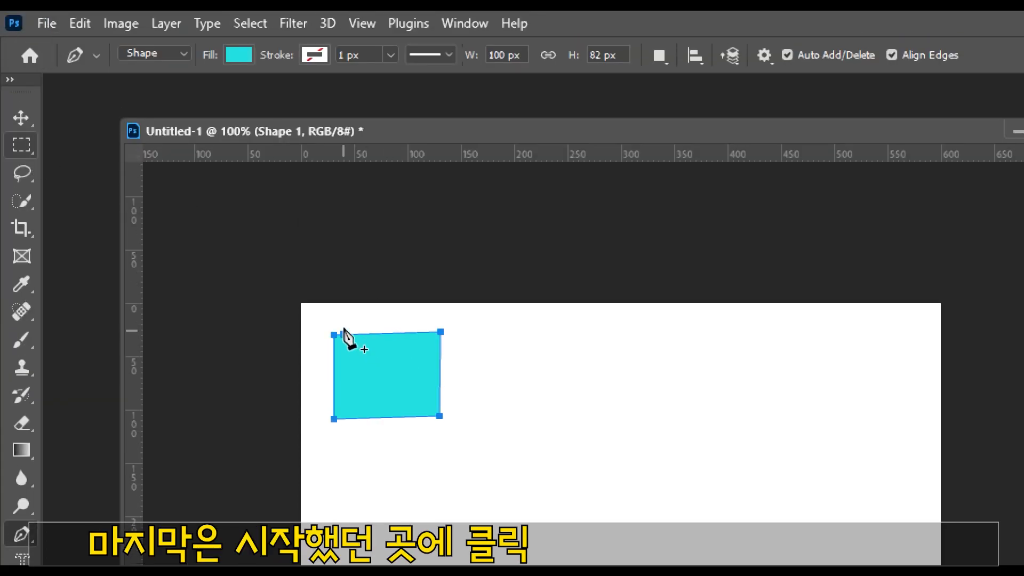
Step: Move the four-sided shape up and slightly left until it meets the canvas's upper edge
{"action": "left_click", "coordinate": [24, 127]}
{"action": "key", "text": "shift+Right"}
{"action": "left_click_drag", "start_coordinate": [537, 376], "coordinate": [373, 333]}
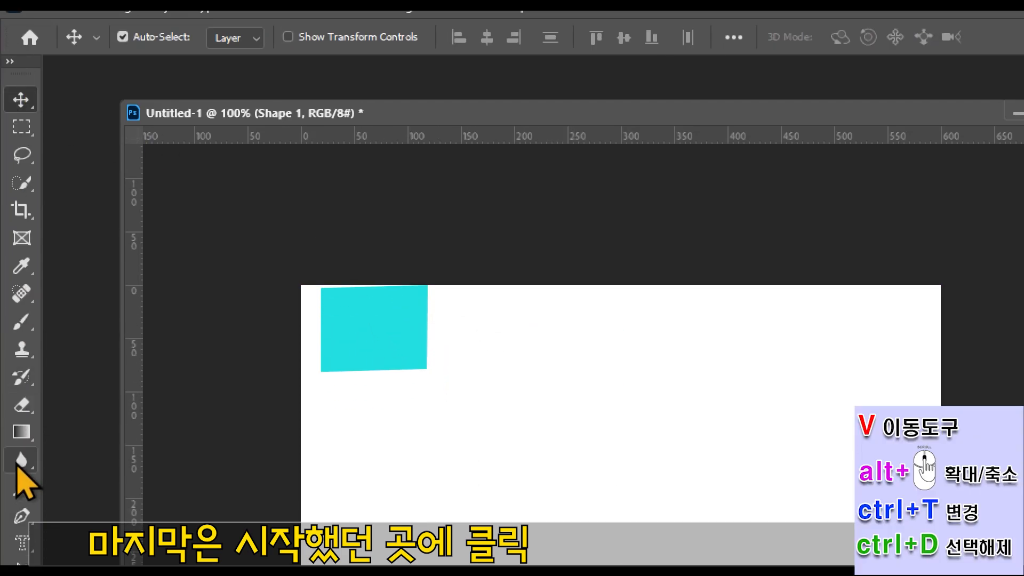
Step: Start a second Pen shape near the canvas centre with a curved segment down to the right, and undo the extra anchor point below it
{"action": "left_click", "coordinate": [21, 503]}
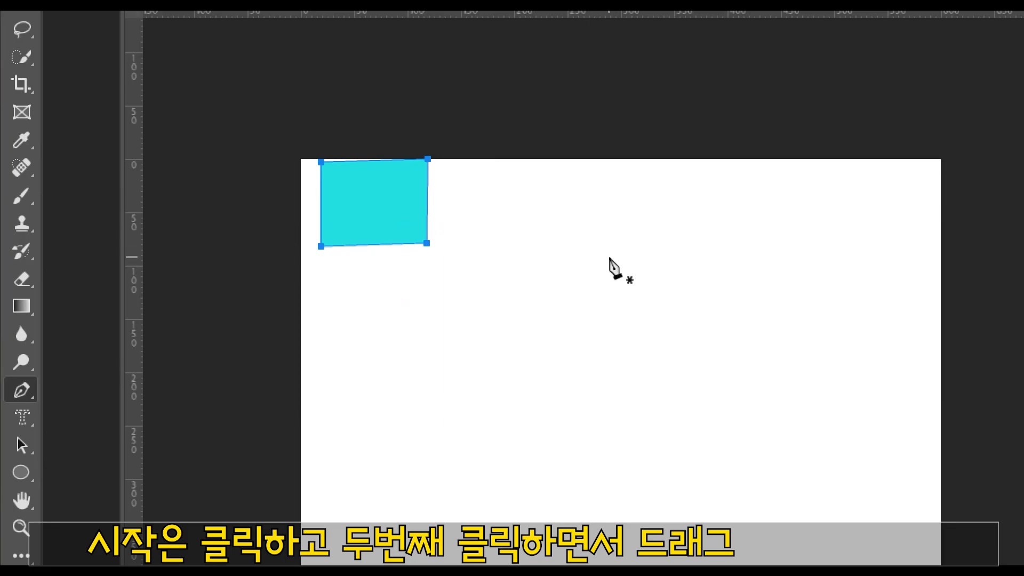
{"action": "left_click", "coordinate": [568, 259]}
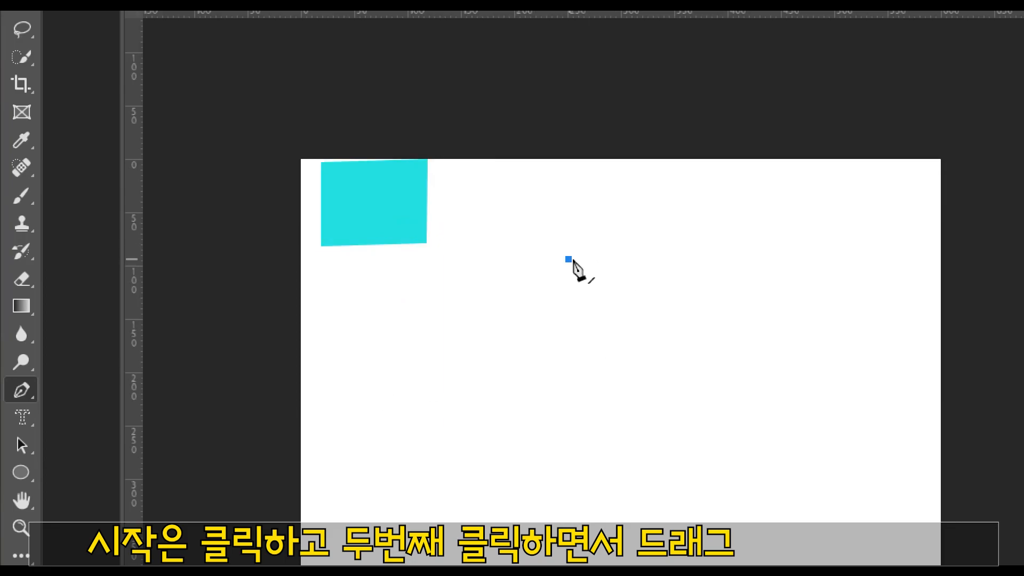
{"action": "left_click", "coordinate": [678, 364]}
{"action": "left_click_drag", "start_coordinate": [679, 367], "coordinate": [680, 473]}
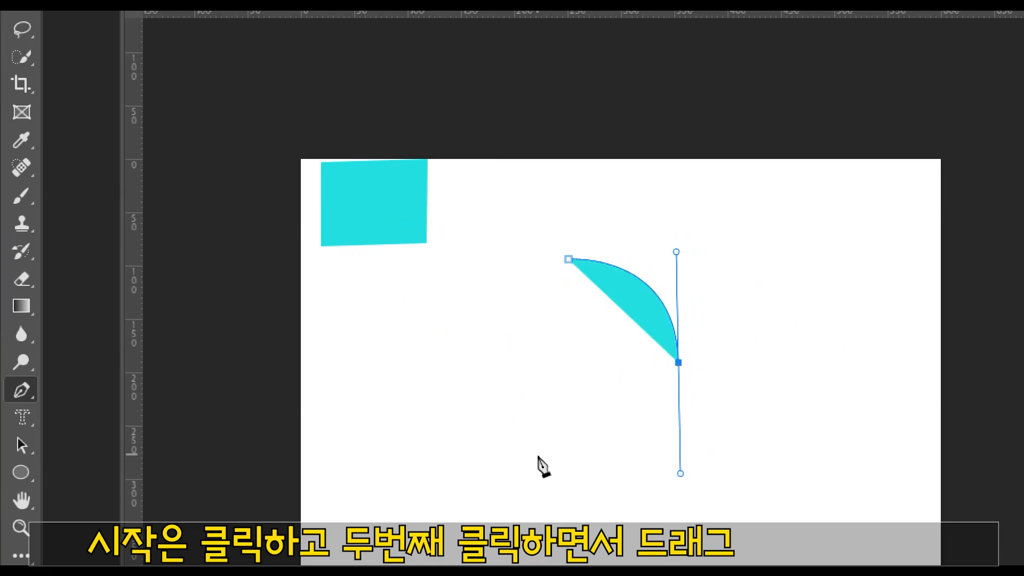
{"action": "left_click", "coordinate": [563, 480]}
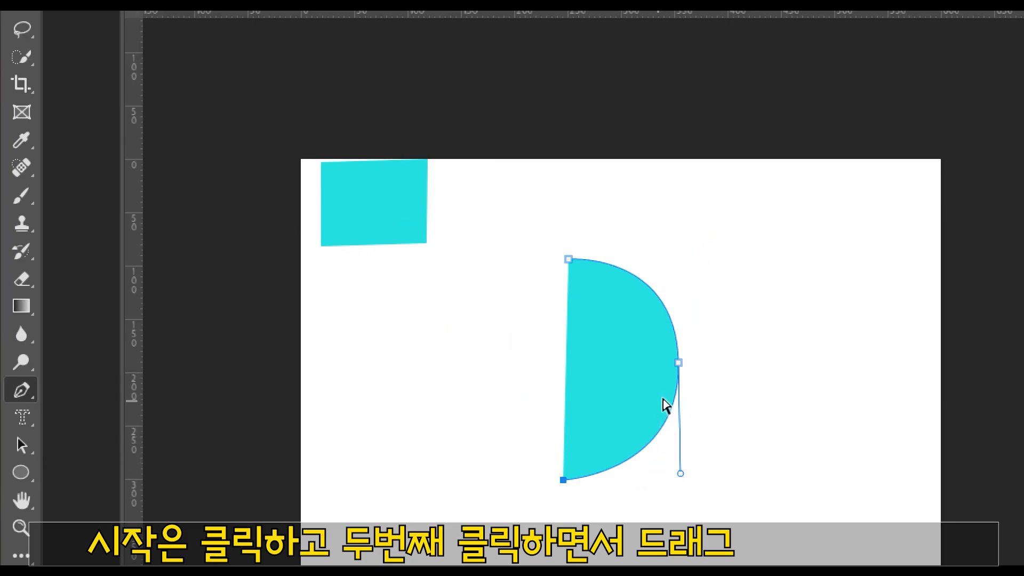
{"action": "key", "text": "ctrl+z"}
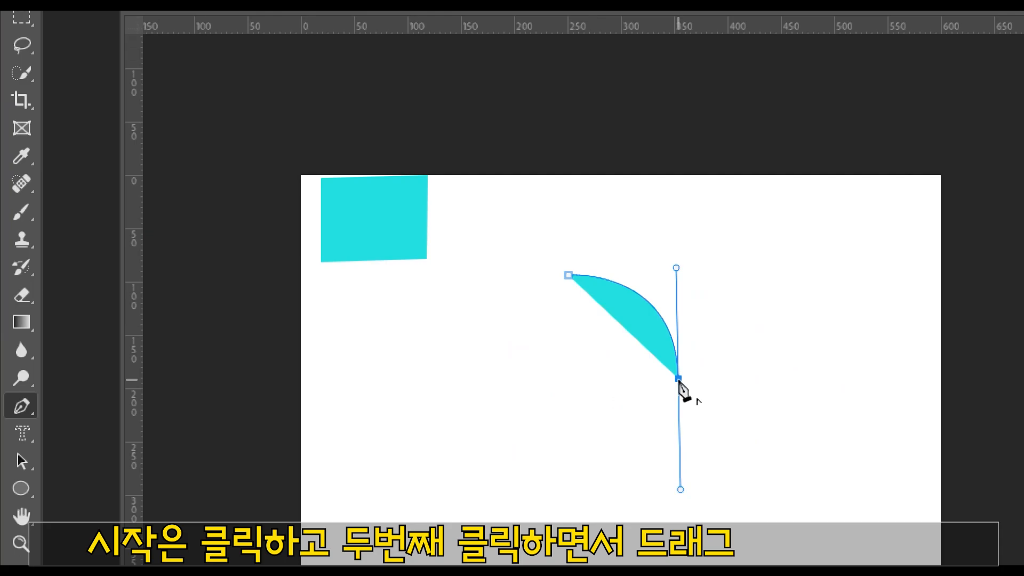
Step: Complete the round shape with curved segments through bottom and left anchors back to the start, removing each anchor's outgoing handle before continuing
{"action": "left_click", "coordinate": [678, 379], "text": "alt"}
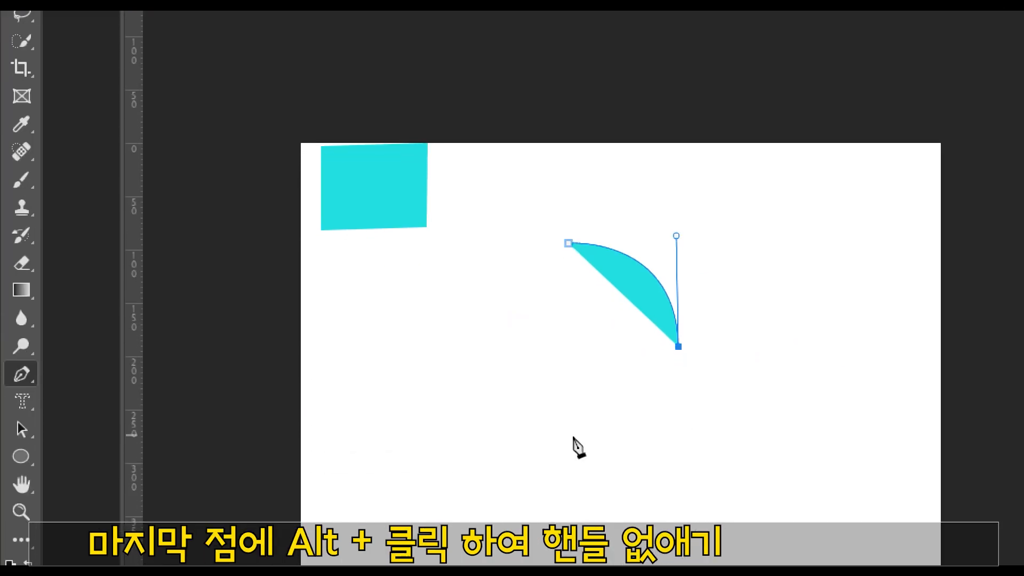
{"action": "left_click_drag", "start_coordinate": [569, 456], "coordinate": [484, 451]}
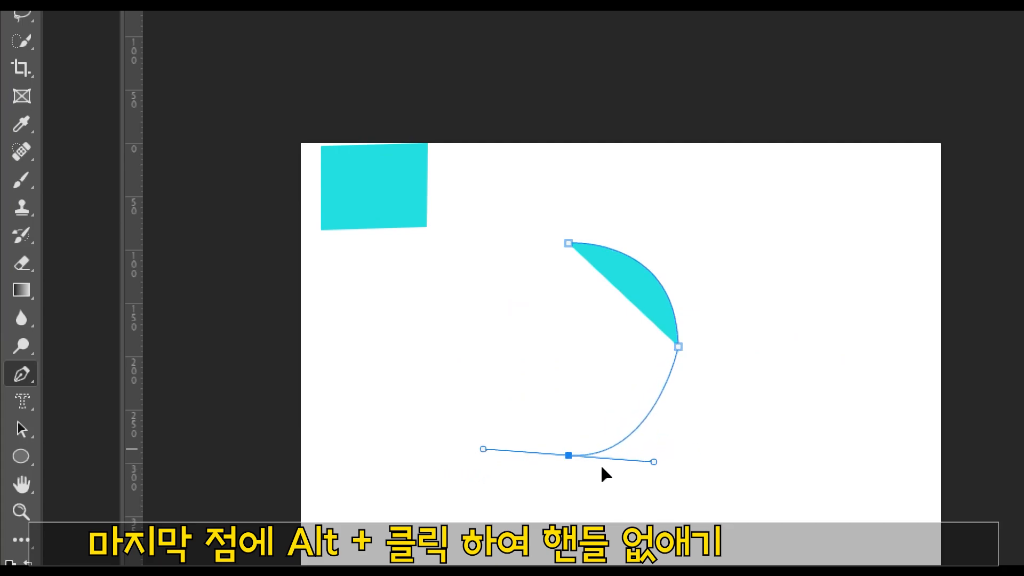
{"action": "left_click", "coordinate": [568, 455], "text": "alt"}
{"action": "left_click_drag", "start_coordinate": [462, 345], "coordinate": [433, 295]}
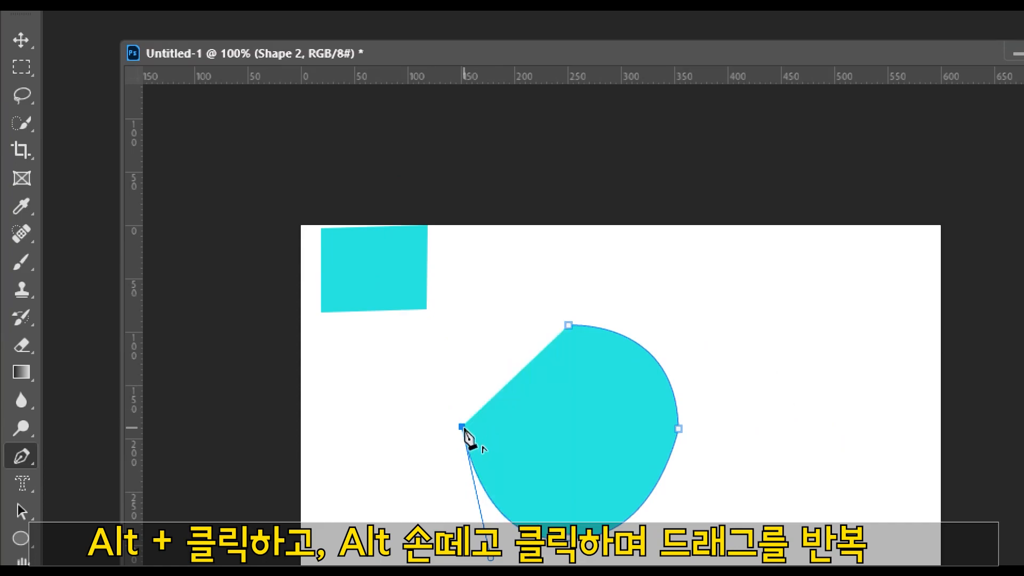
{"action": "left_click_drag", "start_coordinate": [569, 325], "coordinate": [680, 322]}
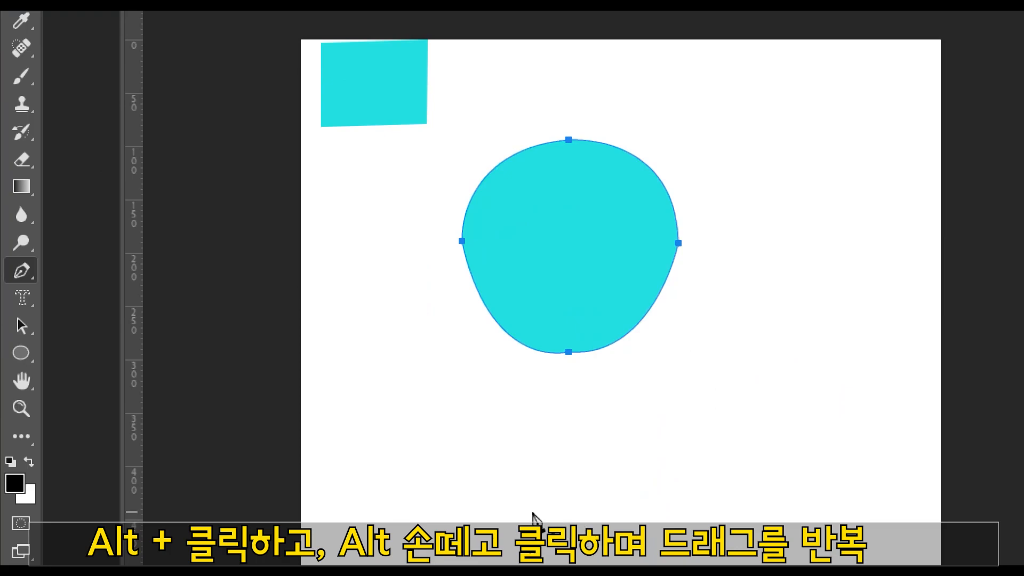
Step: Try selecting the round shape's anchor points with the Path Selection tool
{"action": "right_click", "coordinate": [23, 334]}
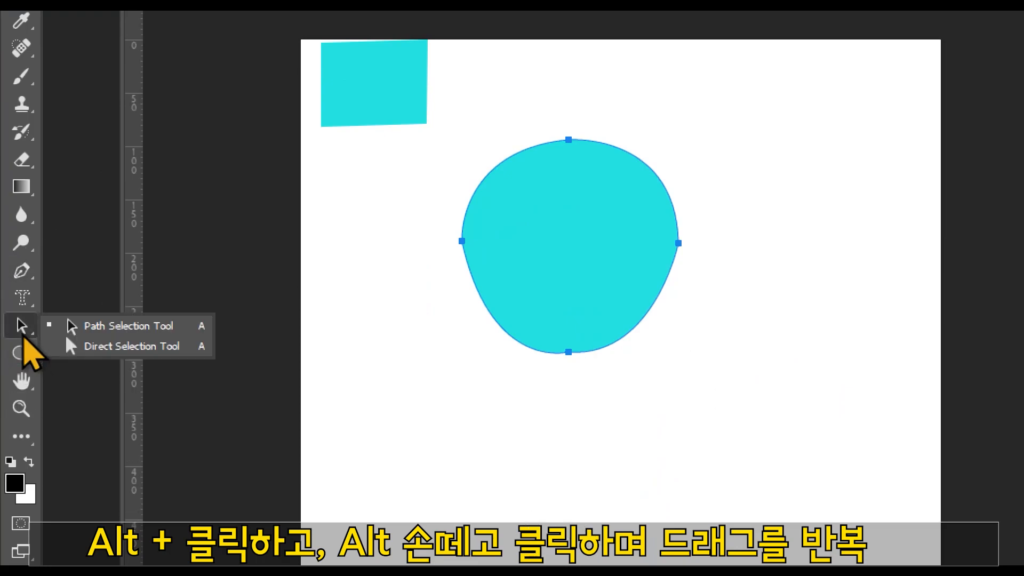
{"action": "left_click", "coordinate": [601, 214]}
{"action": "left_click", "coordinate": [603, 242]}
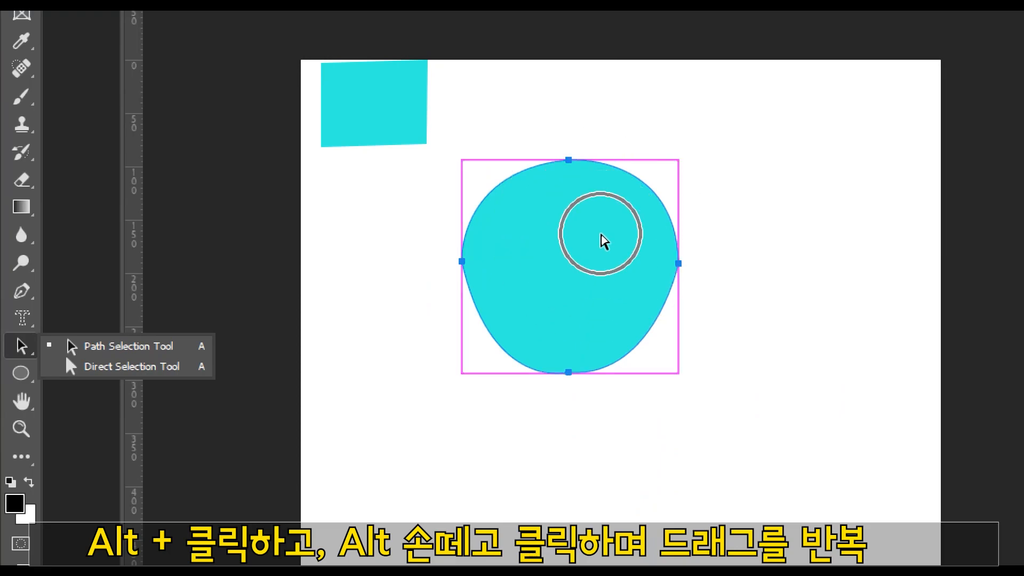
{"action": "left_click", "coordinate": [601, 234]}
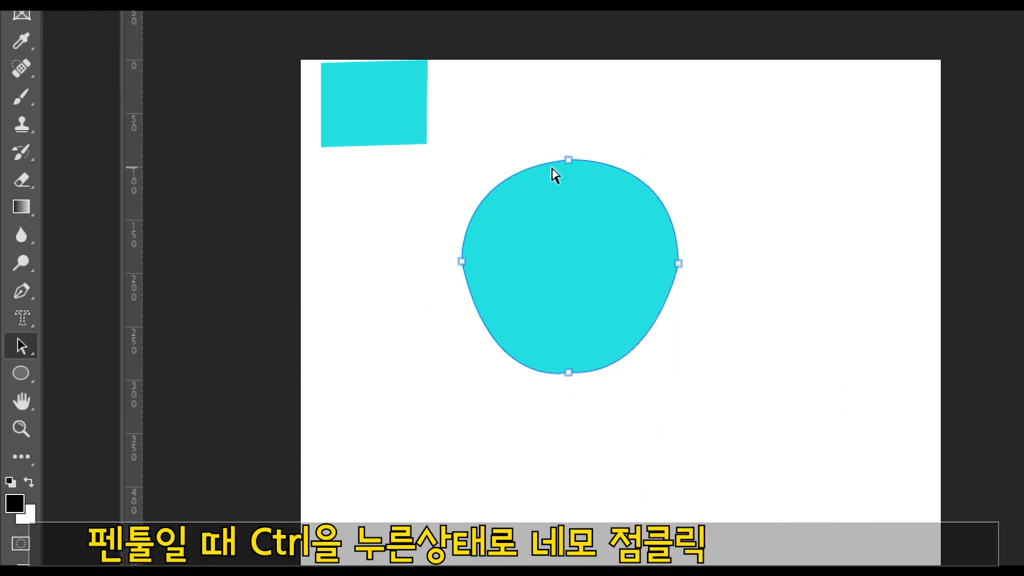
{"action": "left_click", "coordinate": [461, 260]}
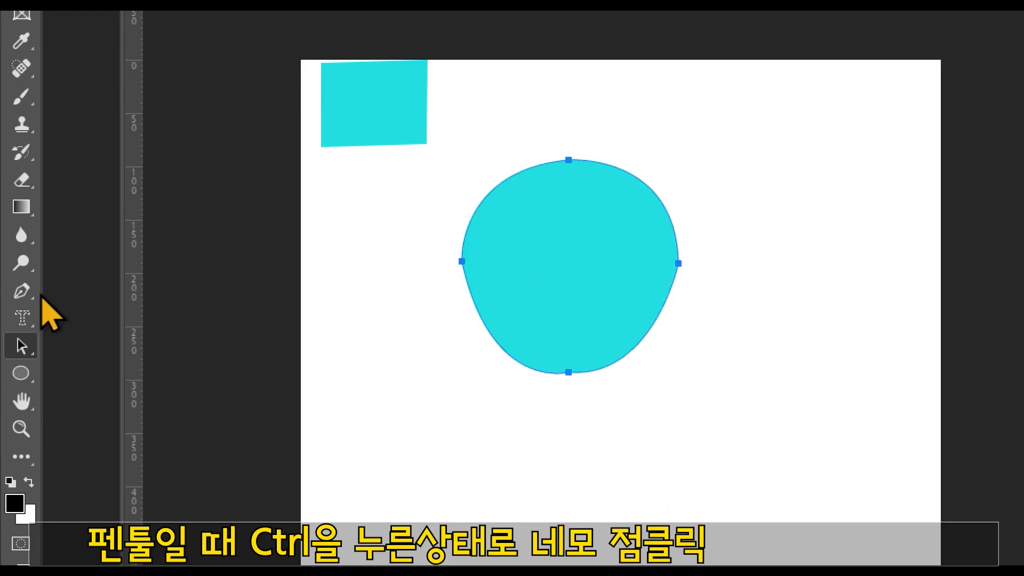
Step: With the Pen tool, lower the round shape's left anchor slightly and adjust its lower handle to round out the lower-left curve
{"action": "left_click", "coordinate": [21, 292]}
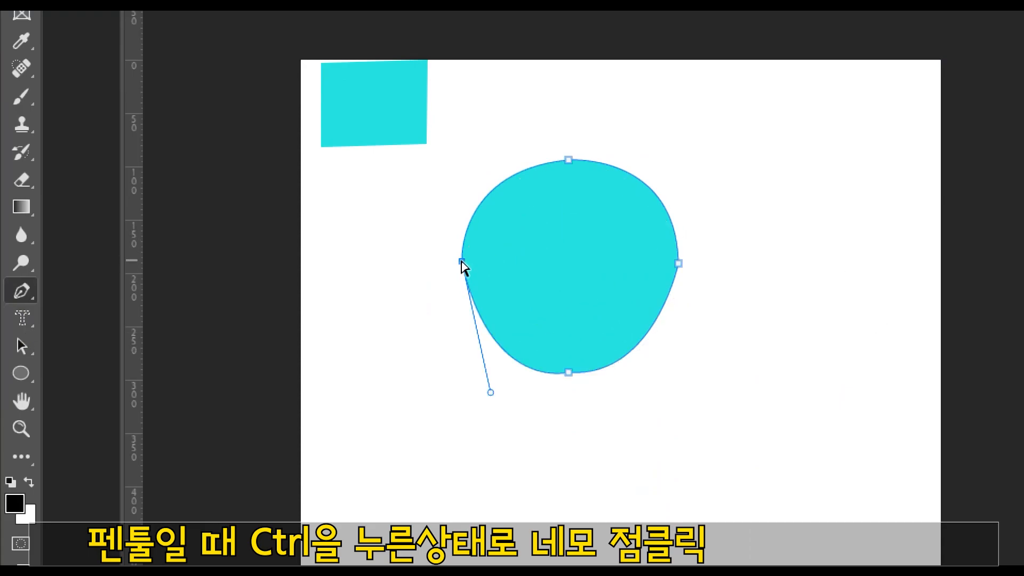
{"action": "mouse_move", "coordinate": [462, 264]}
{"action": "left_mouse_down"}
{"action": "mouse_move", "coordinate": [469, 307]}
{"action": "mouse_move", "coordinate": [382, 252]}
{"action": "mouse_move", "coordinate": [589, 273]}
{"action": "mouse_move", "coordinate": [448, 256]}
{"action": "mouse_move", "coordinate": [460, 275]}
{"action": "left_mouse_up"}
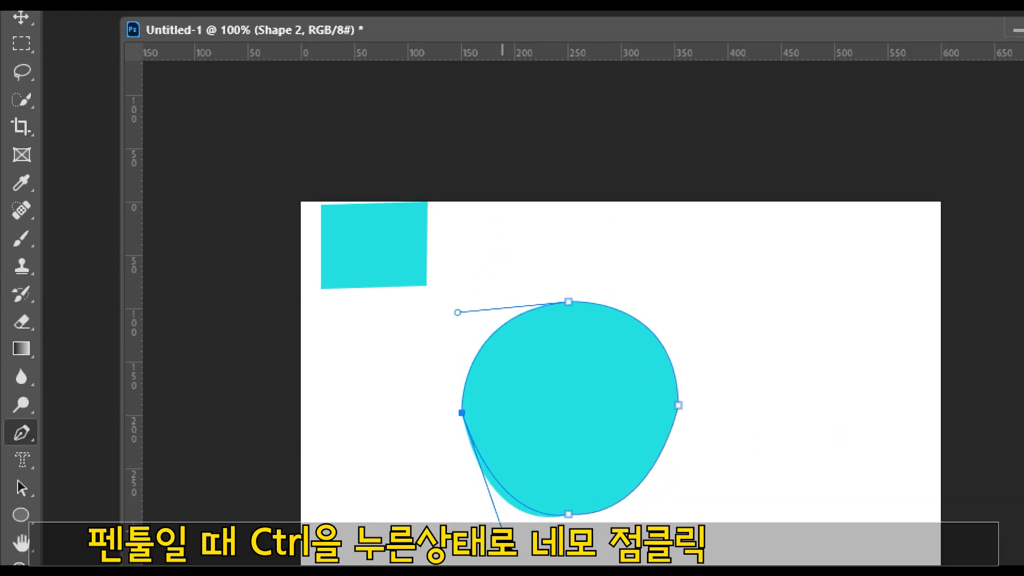
{"action": "left_click_drag", "start_coordinate": [490, 402], "coordinate": [484, 363]}
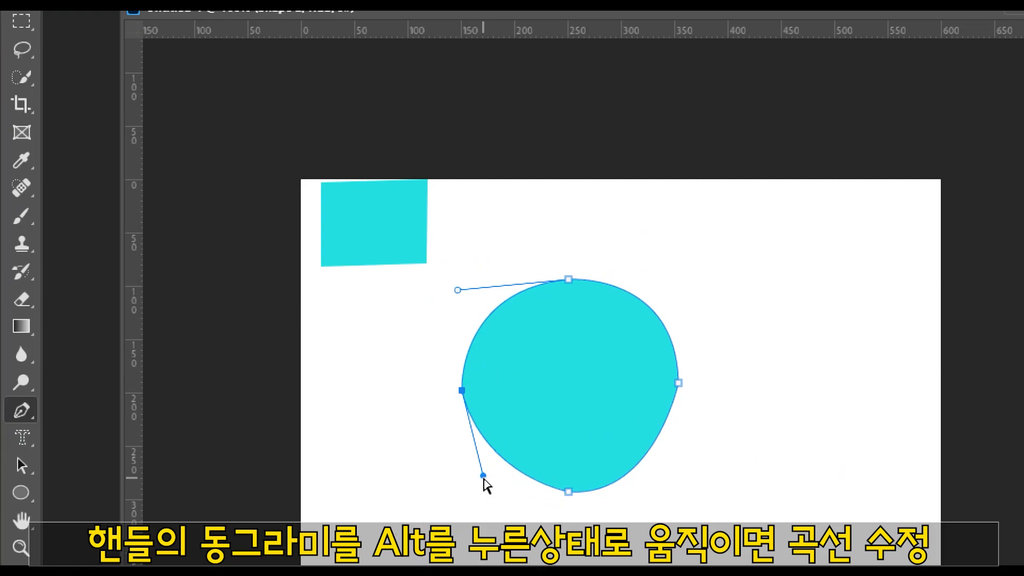
{"action": "left_click_drag", "start_coordinate": [485, 488], "coordinate": [474, 491]}
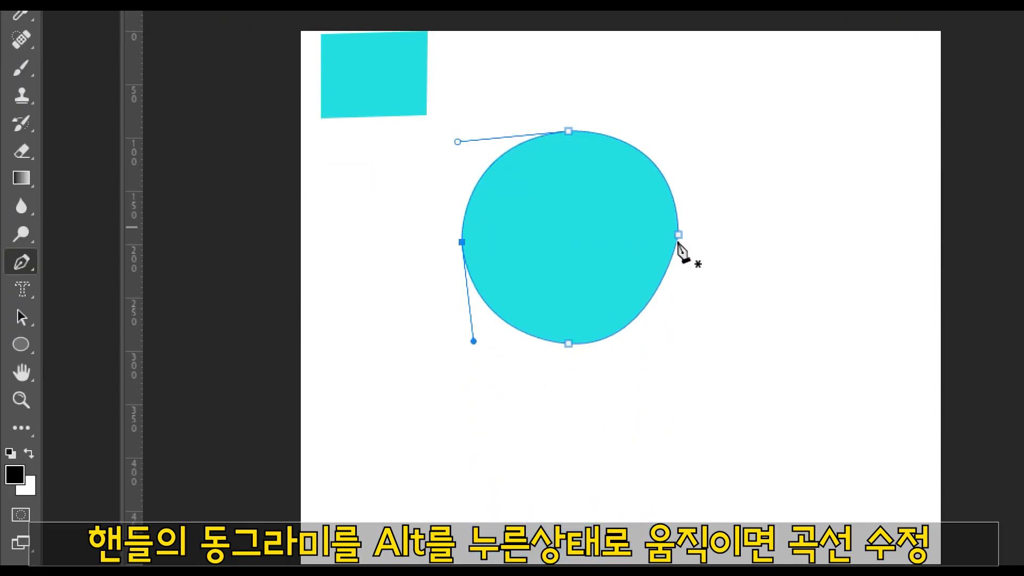
Step: Shift the round shape's bottom anchor slightly down and right, and pull its right handle outward and up to fill the lower-right curve
{"action": "left_click_drag", "start_coordinate": [568, 345], "coordinate": [576, 351]}
{"action": "left_click_drag", "start_coordinate": [576, 533], "coordinate": [575, 532]}
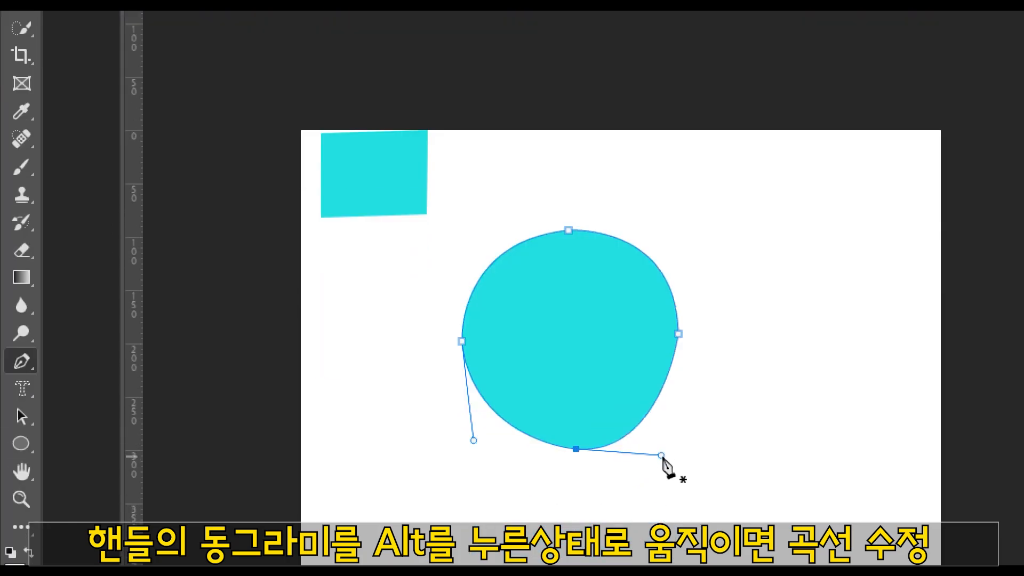
{"action": "left_click_drag", "start_coordinate": [661, 455], "coordinate": [679, 438]}
{"action": "left_click_drag", "start_coordinate": [679, 535], "coordinate": [678, 536]}
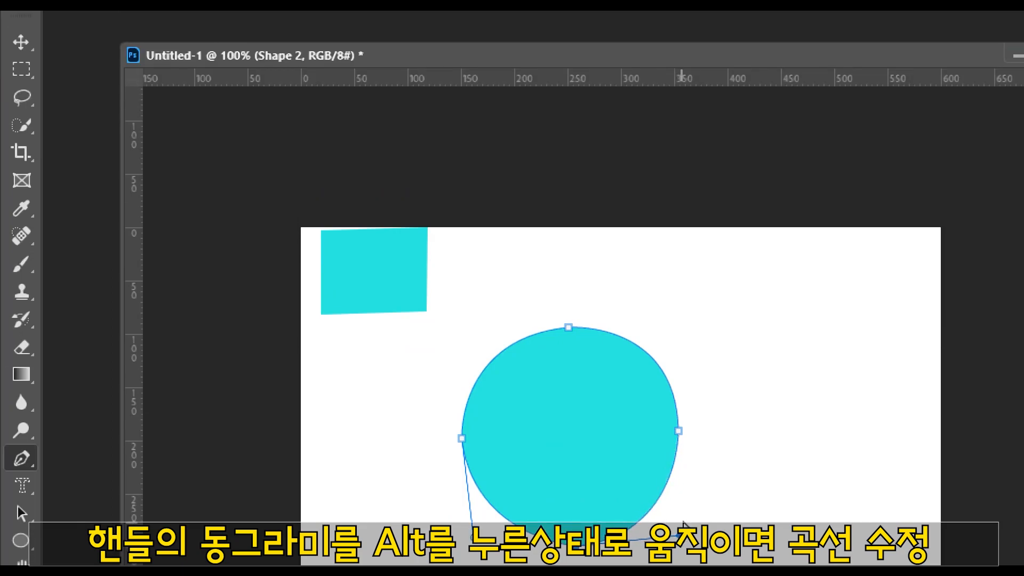
Step: Select the round shape's right anchor and shorten its upper handle slightly to adjust the upper-right curve
{"action": "left_click", "coordinate": [677, 420]}
{"action": "key", "text": "ctrl+z"}
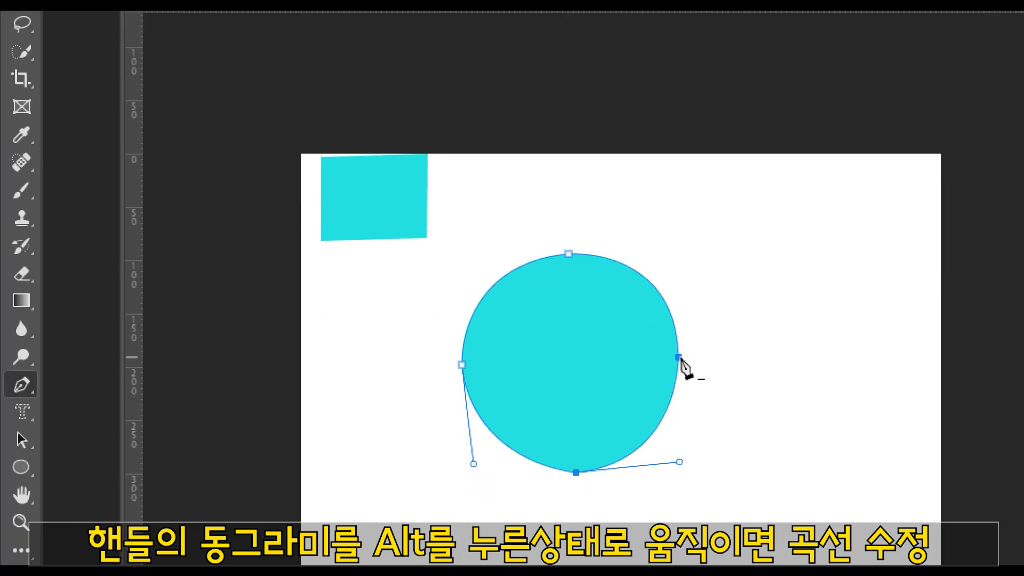
{"action": "left_click", "coordinate": [681, 358], "text": "ctrl"}
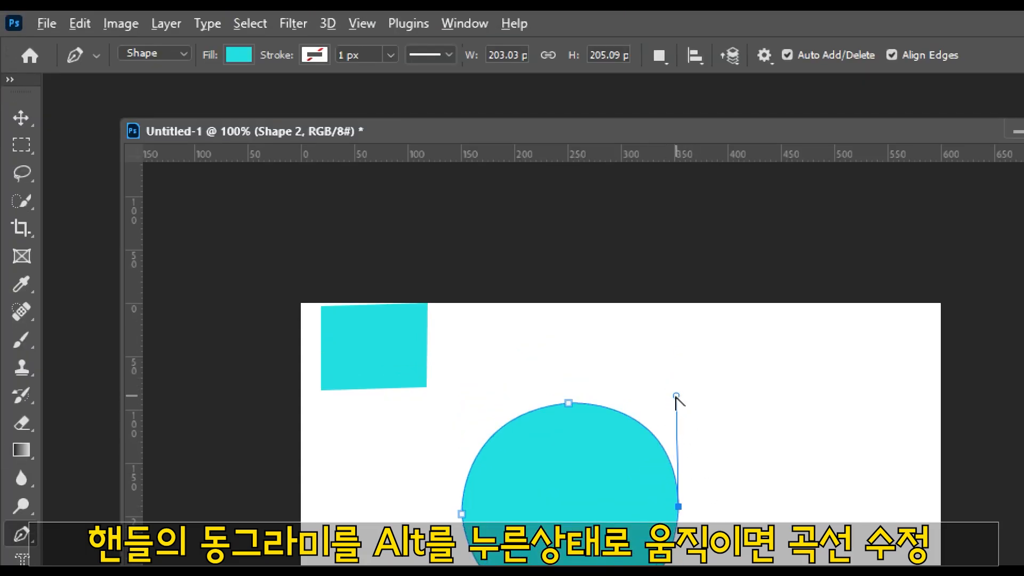
{"action": "left_click_drag", "start_coordinate": [676, 246], "coordinate": [670, 261]}
{"action": "left_click_drag", "start_coordinate": [670, 409], "coordinate": [672, 410]}
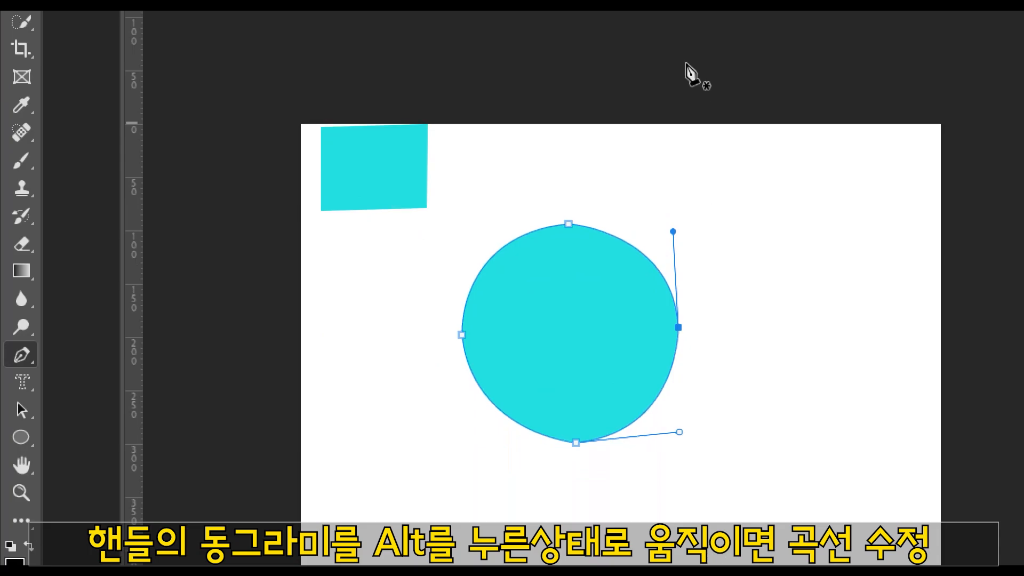
{"action": "key", "text": "ctrl"}
{"action": "key", "text": "ctrl"}
{"action": "key", "text": "ctrl"}
{"action": "key", "text": "ctrl"}
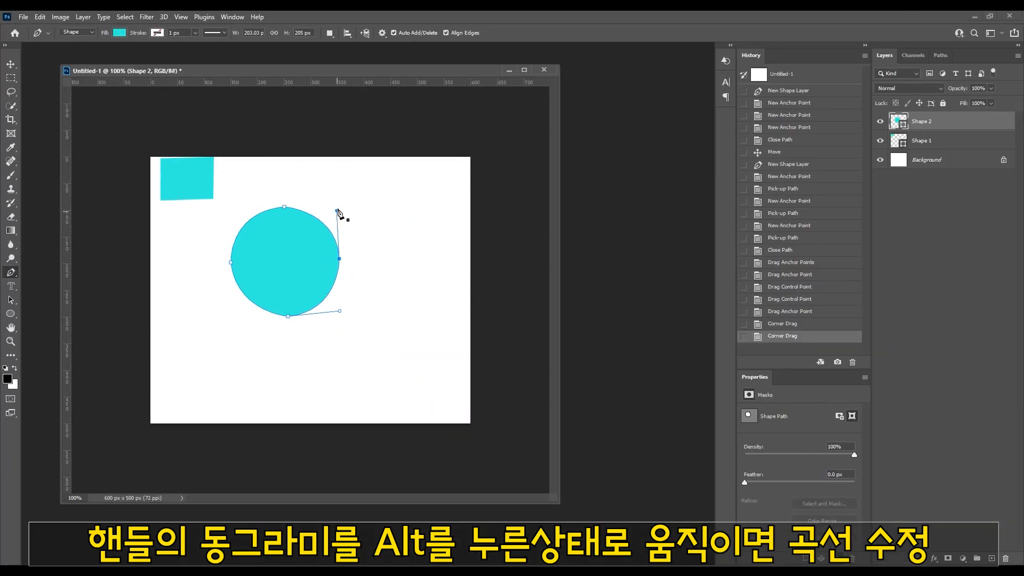
Step: Move the round shape directly below the cyan square with the Move tool
{"action": "left_click_drag", "start_coordinate": [373, 73], "coordinate": [542, 86]}
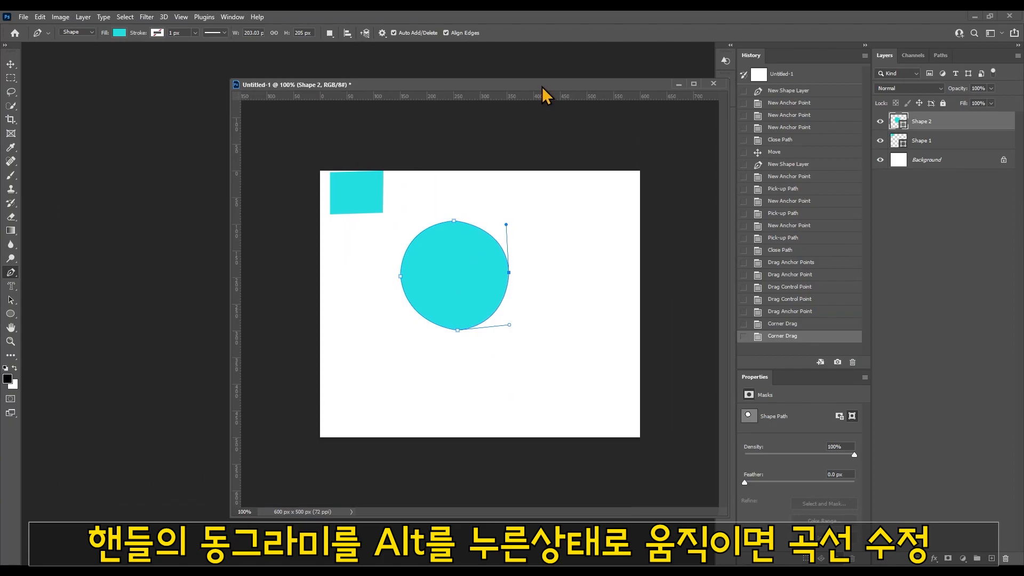
{"action": "left_click", "coordinate": [16, 65]}
{"action": "left_click", "coordinate": [568, 297]}
{"action": "left_click_drag", "start_coordinate": [498, 282], "coordinate": [402, 333]}
Step: Copy the blue heart photo into the Untitled-1 document beside the round shape and enlarge it to about 152%
{"action": "mouse_move", "coordinate": [349, 570]}
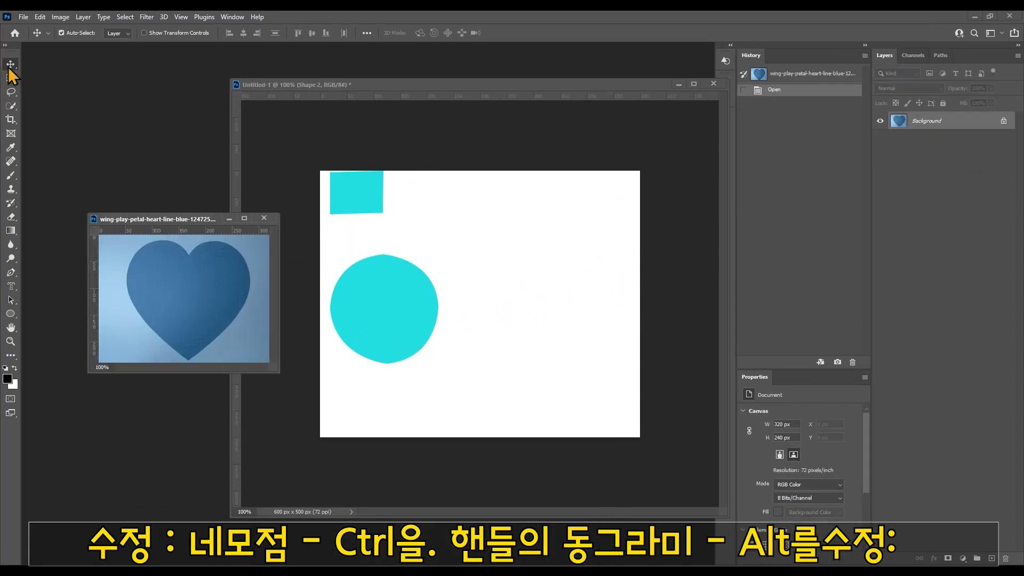
{"action": "left_click_drag", "start_coordinate": [503, 325], "coordinate": [530, 343]}
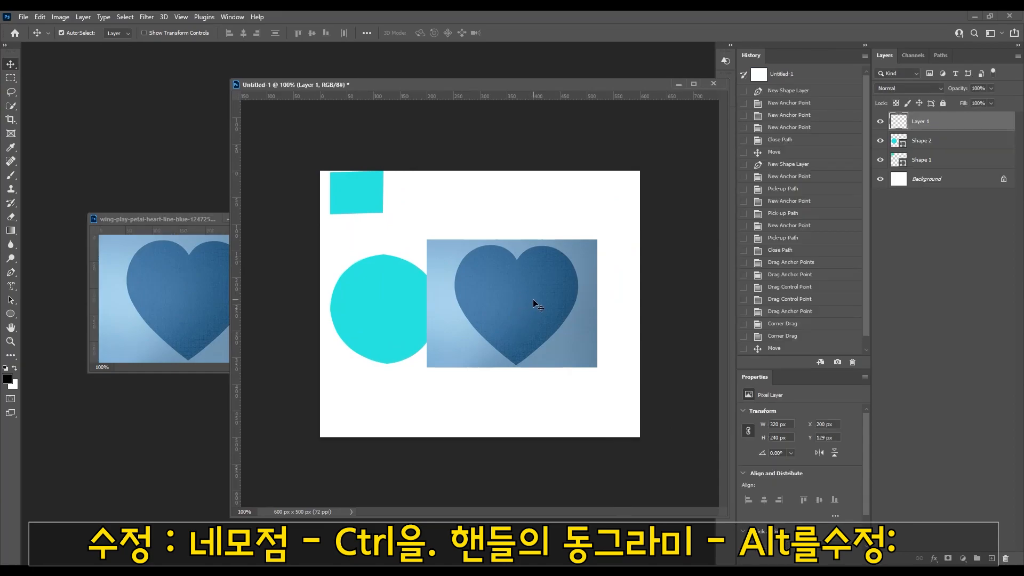
{"action": "mouse_move", "coordinate": [521, 314]}
{"action": "left_mouse_down"}
{"action": "mouse_move", "coordinate": [512, 302]}
{"action": "mouse_move", "coordinate": [513, 311]}
{"action": "left_mouse_up"}
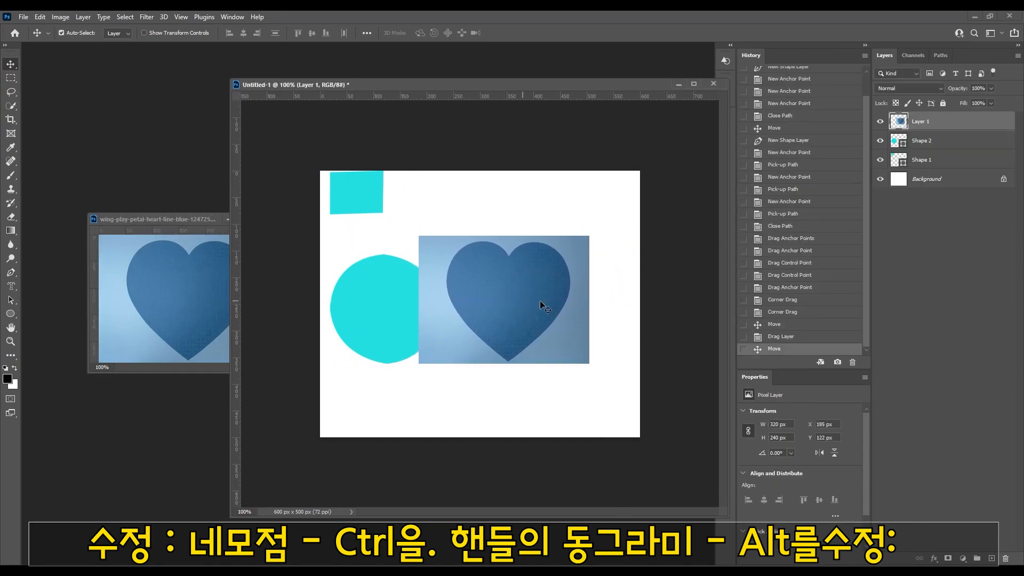
{"action": "key", "text": "ctrl+t"}
{"action": "left_click_drag", "start_coordinate": [418, 236], "coordinate": [369, 184]}
{"action": "left_click_drag", "start_coordinate": [589, 363], "coordinate": [566, 377]}
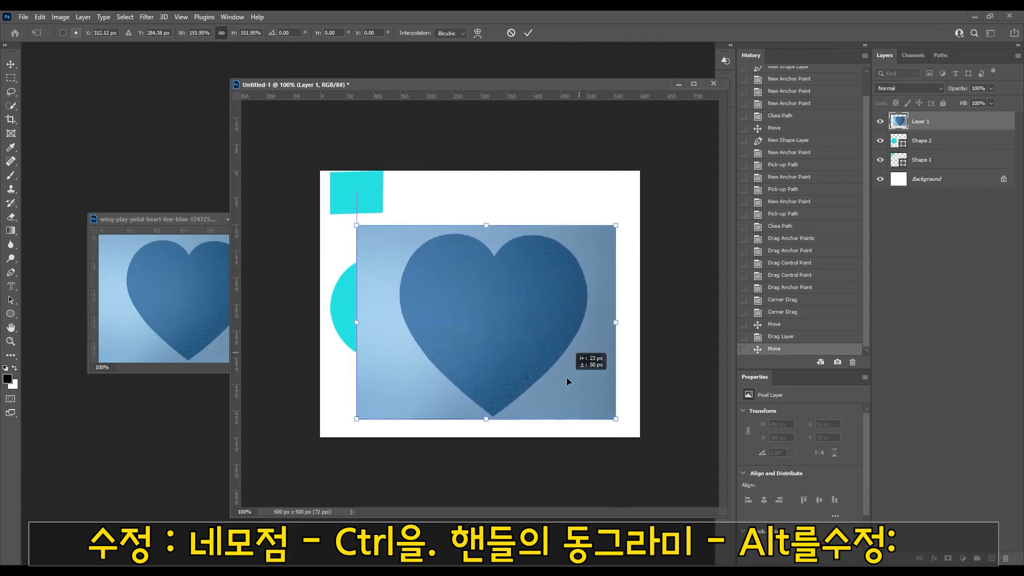
Step: With the Pen tool, trace the photo heart's right half from the top notch to the bottom tip, removing each curved anchor's outgoing handle
{"action": "left_click", "coordinate": [16, 273]}
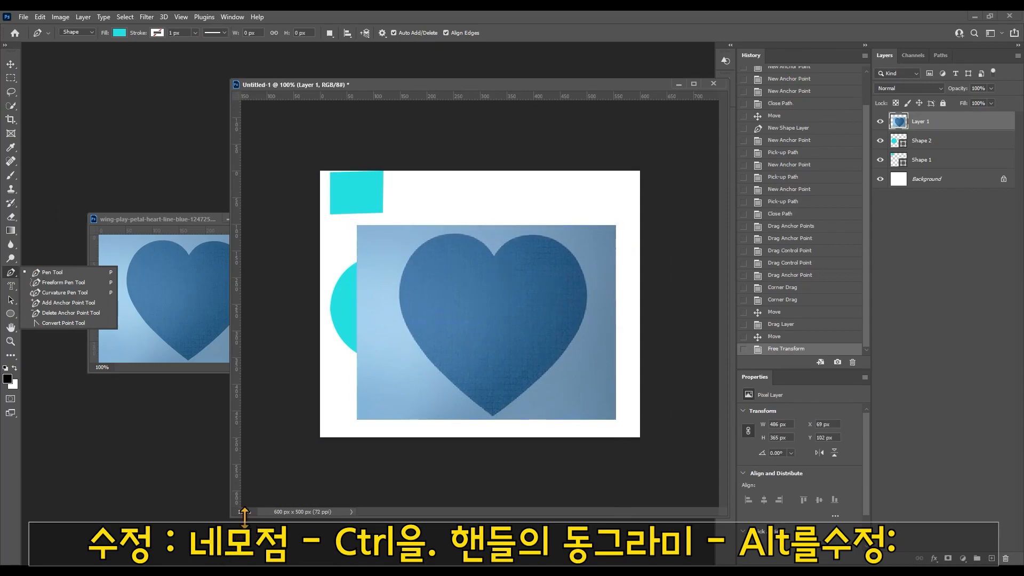
{"action": "left_click", "coordinate": [531, 312]}
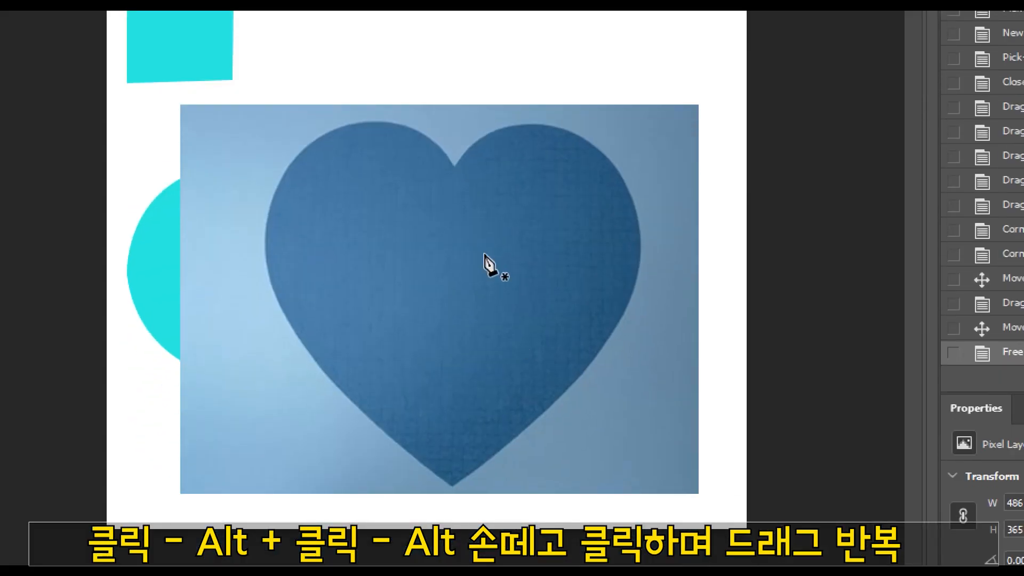
{"action": "left_click", "coordinate": [455, 166]}
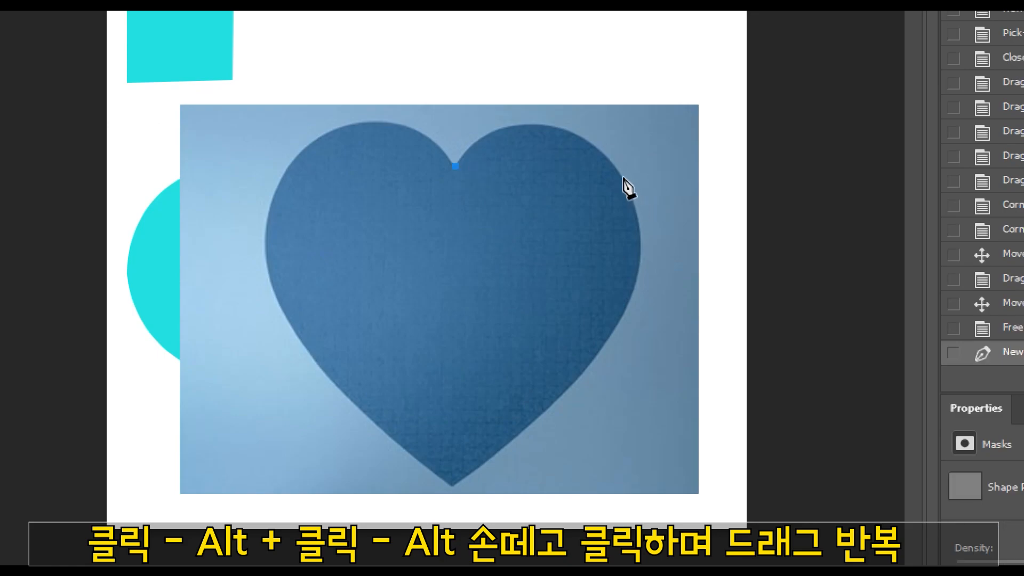
{"action": "left_click_drag", "start_coordinate": [619, 173], "coordinate": [714, 276]}
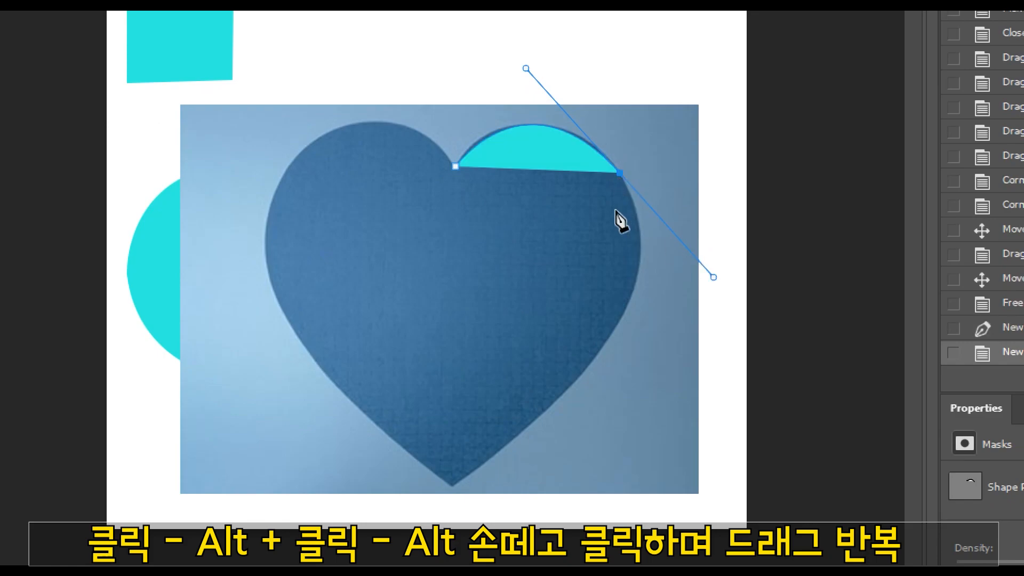
{"action": "left_click", "coordinate": [619, 172], "text": "alt"}
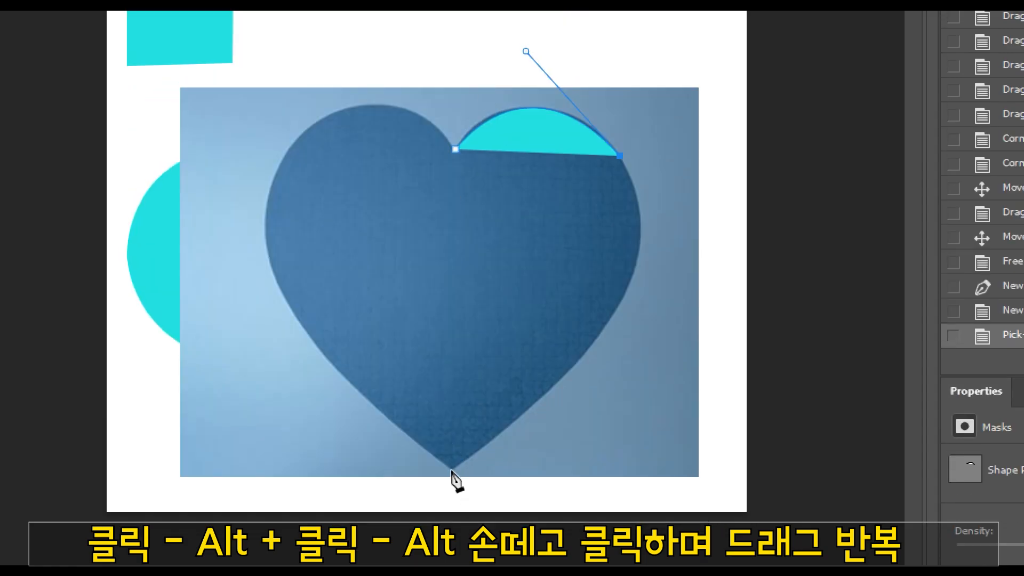
{"action": "left_click_drag", "start_coordinate": [452, 471], "coordinate": [174, 575]}
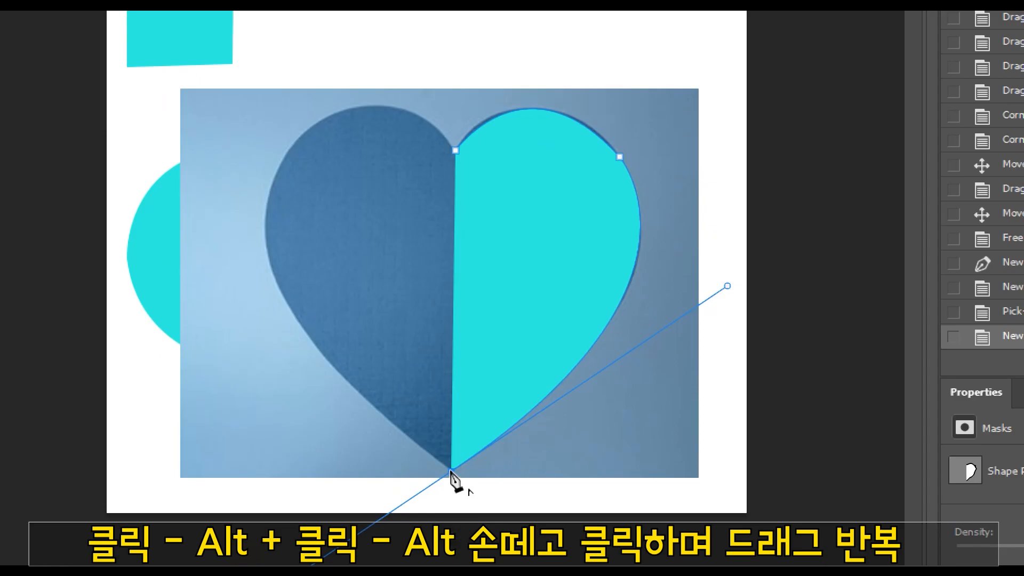
{"action": "left_click", "coordinate": [451, 471], "text": "alt"}
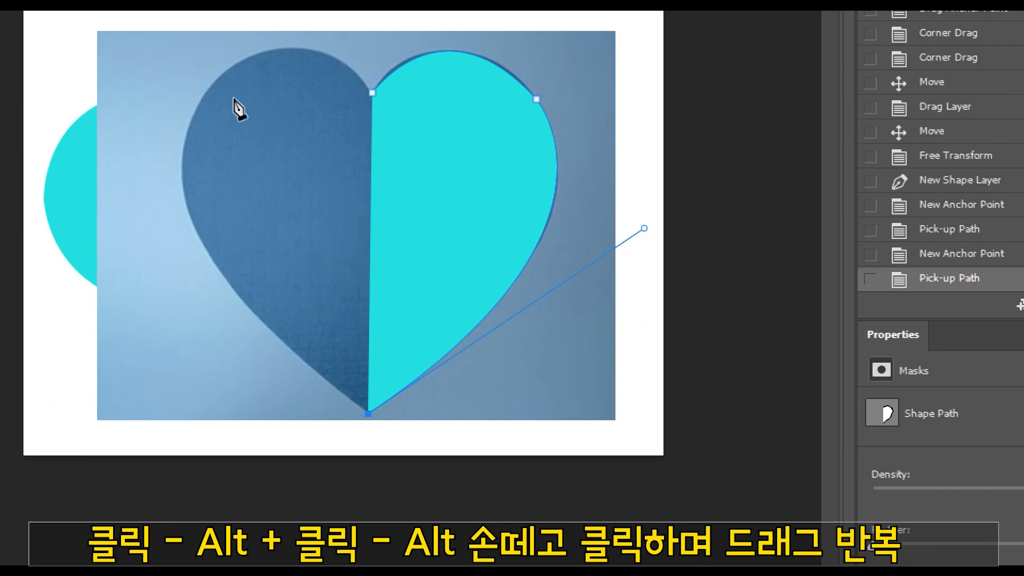
Step: Trace the heart's left half with a curved anchor on the left lobe and close the path at the top notch
{"action": "left_click_drag", "start_coordinate": [201, 101], "coordinate": [263, 0]}
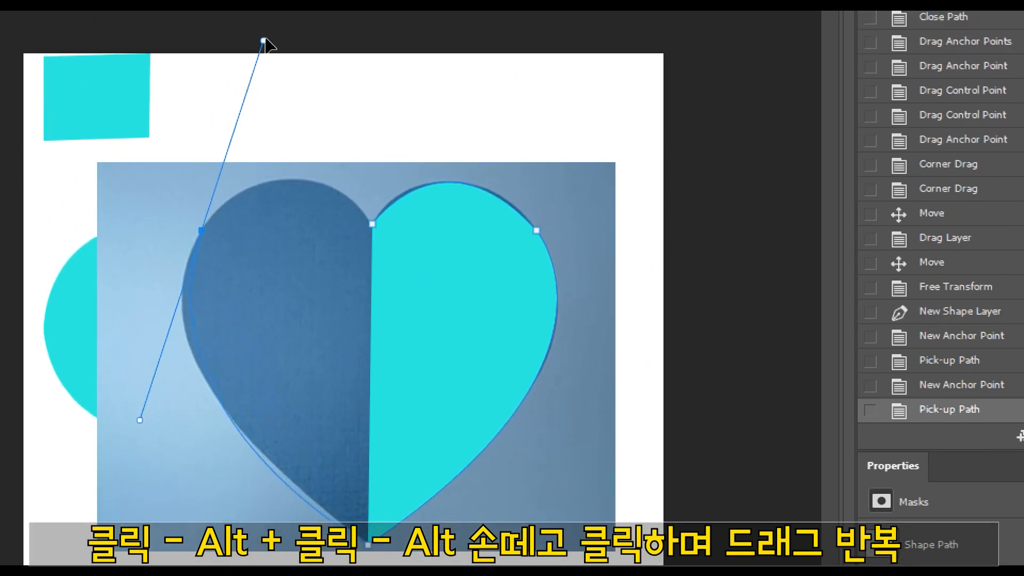
{"action": "left_click_drag", "start_coordinate": [264, 39], "coordinate": [292, 100]}
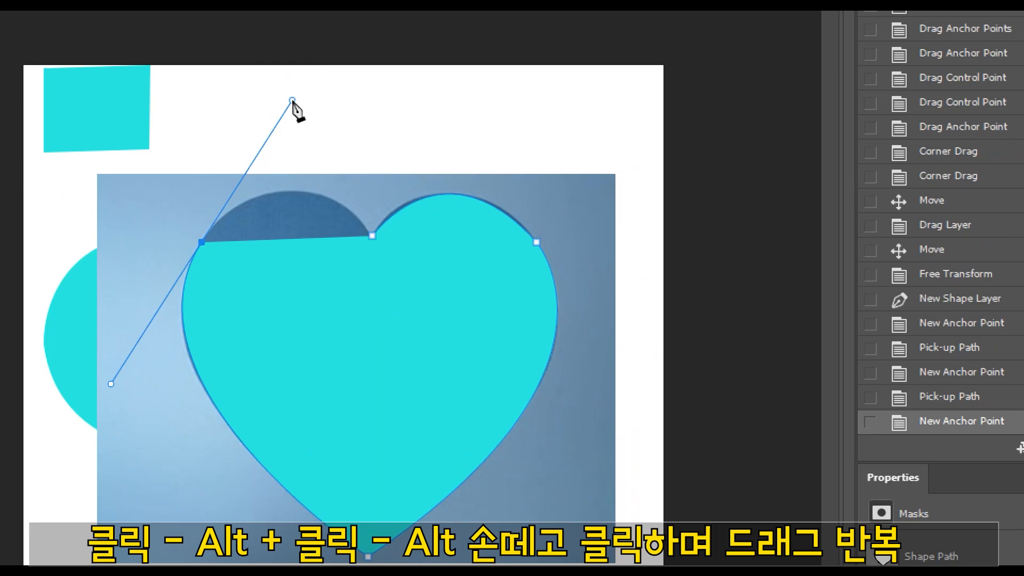
{"action": "left_click", "coordinate": [202, 244], "text": "alt"}
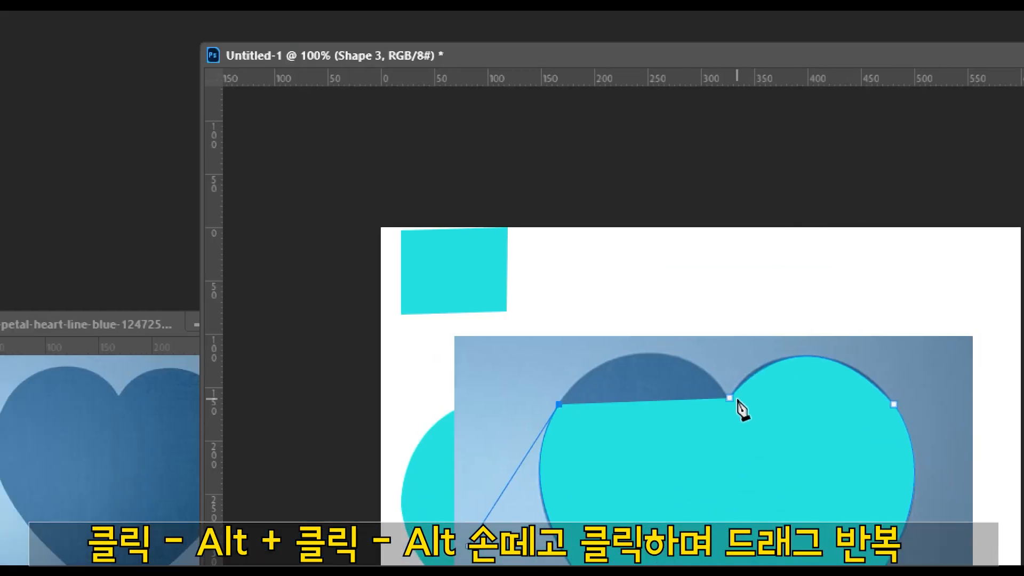
{"action": "left_click_drag", "start_coordinate": [730, 399], "coordinate": [827, 512]}
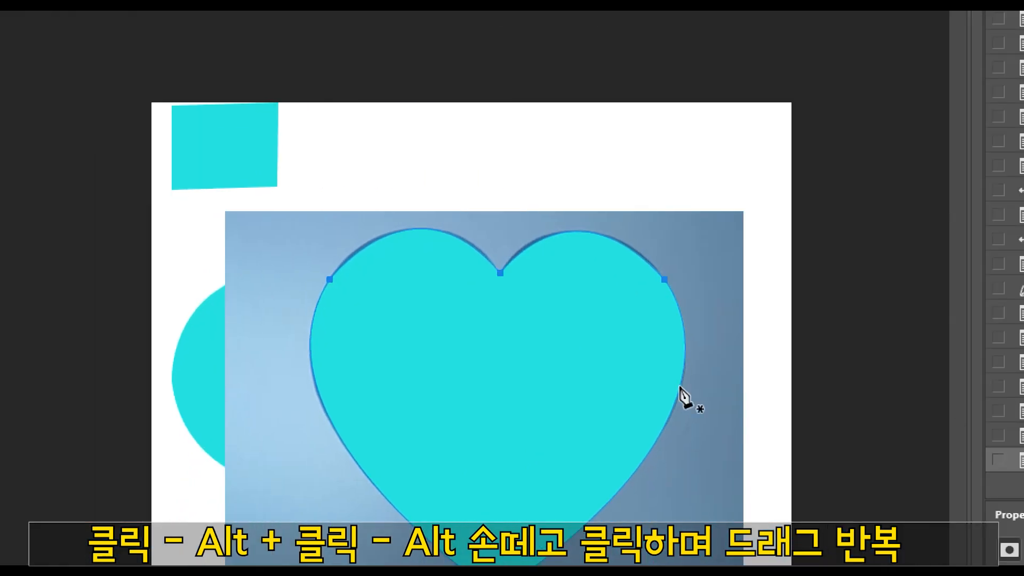
Step: Select the heart path, add an anchor point on its upper-left curve and delete that point again
{"action": "left_click", "coordinate": [421, 364], "text": "ctrl"}
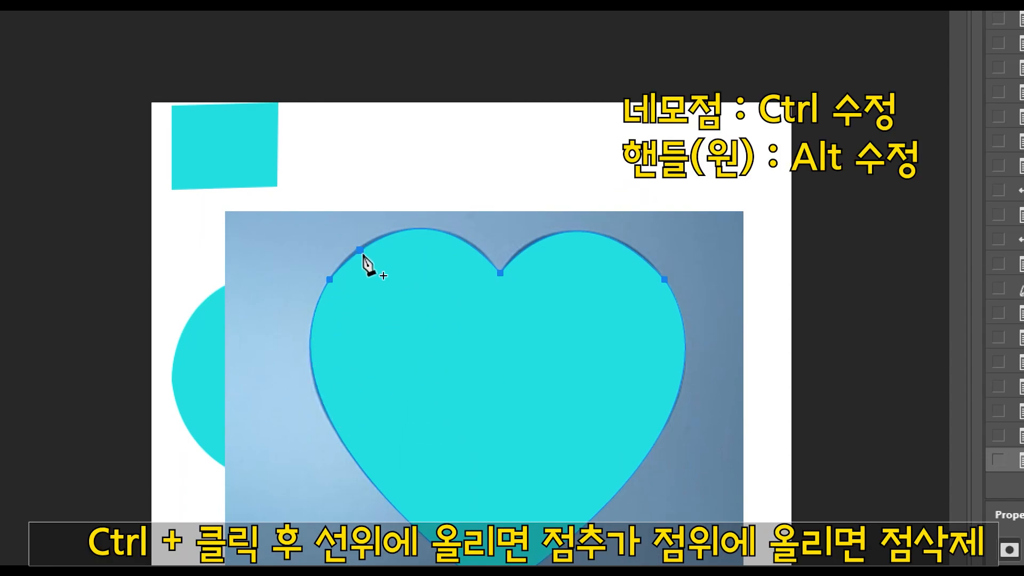
{"action": "left_click", "coordinate": [361, 250]}
{"action": "left_click", "coordinate": [364, 247], "text": "ctrl"}
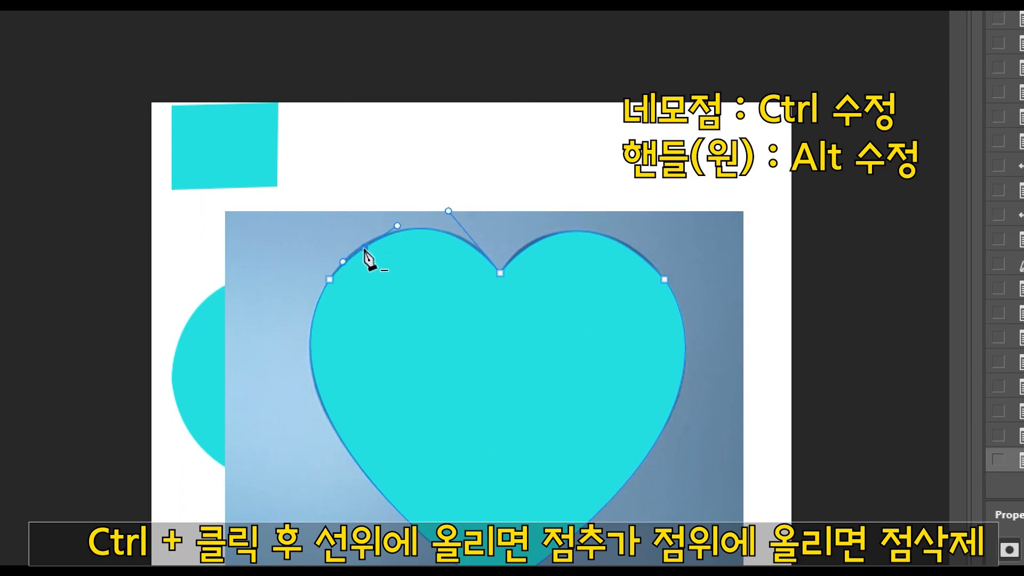
{"action": "left_click", "coordinate": [363, 247]}
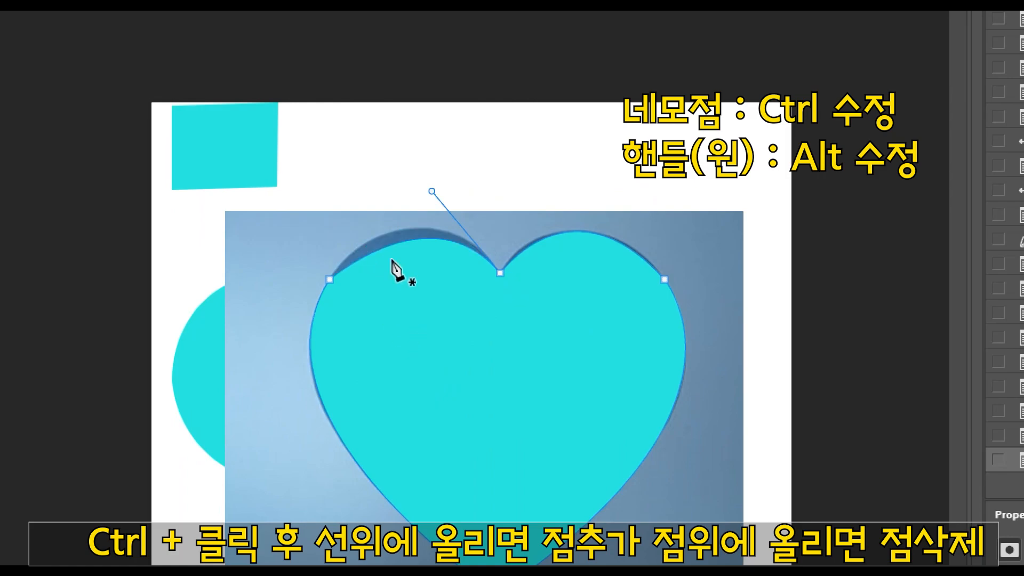
Step: Add an anchor point atop the heart's left lobe, raise it to the photo's outline and adjust the surrounding handles to fit the curve
{"action": "left_click", "coordinate": [408, 240]}
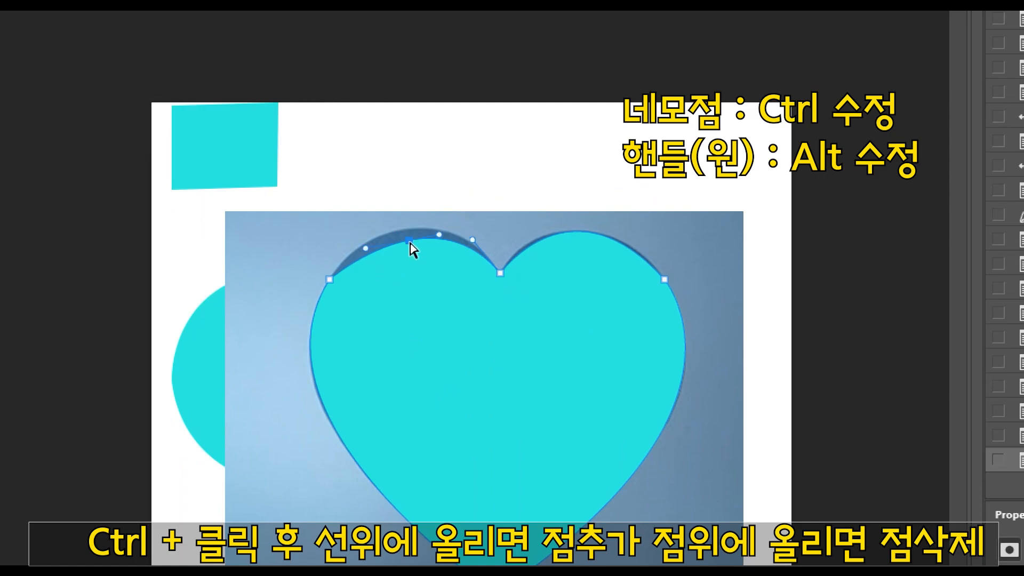
{"action": "left_click_drag", "start_coordinate": [402, 231], "coordinate": [403, 229]}
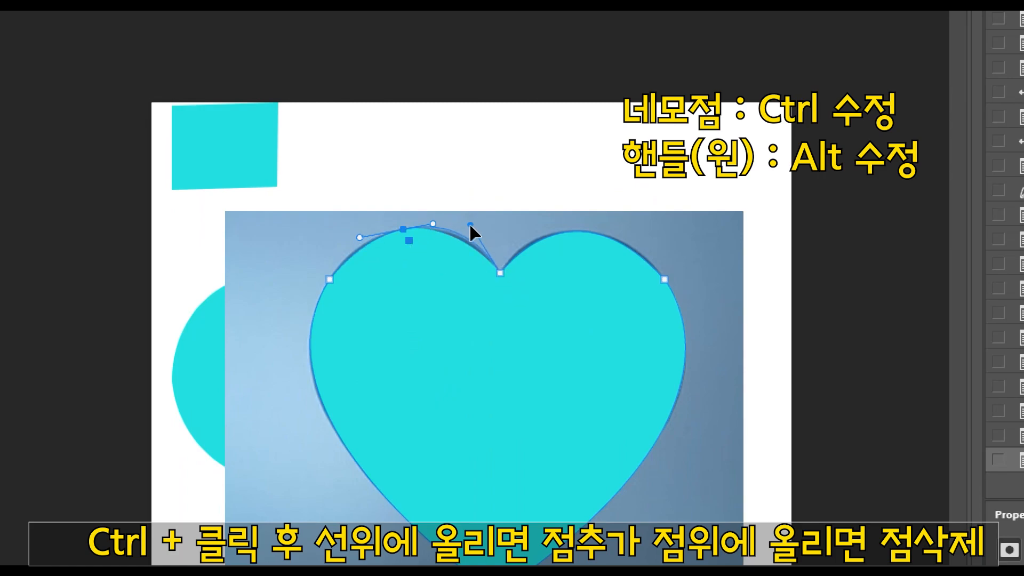
{"action": "left_click_drag", "start_coordinate": [468, 224], "coordinate": [466, 227]}
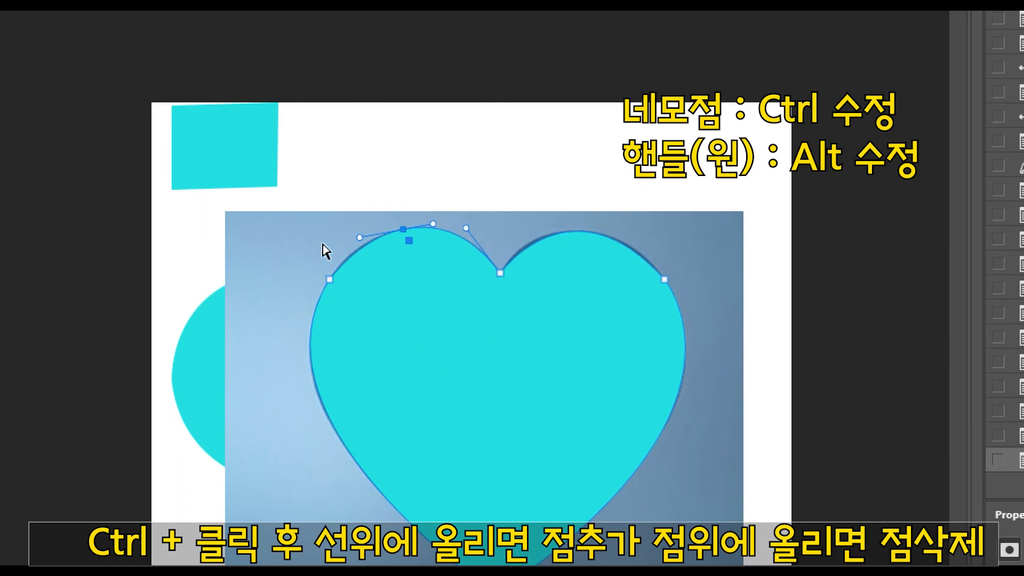
{"action": "left_click_drag", "start_coordinate": [360, 239], "coordinate": [348, 240]}
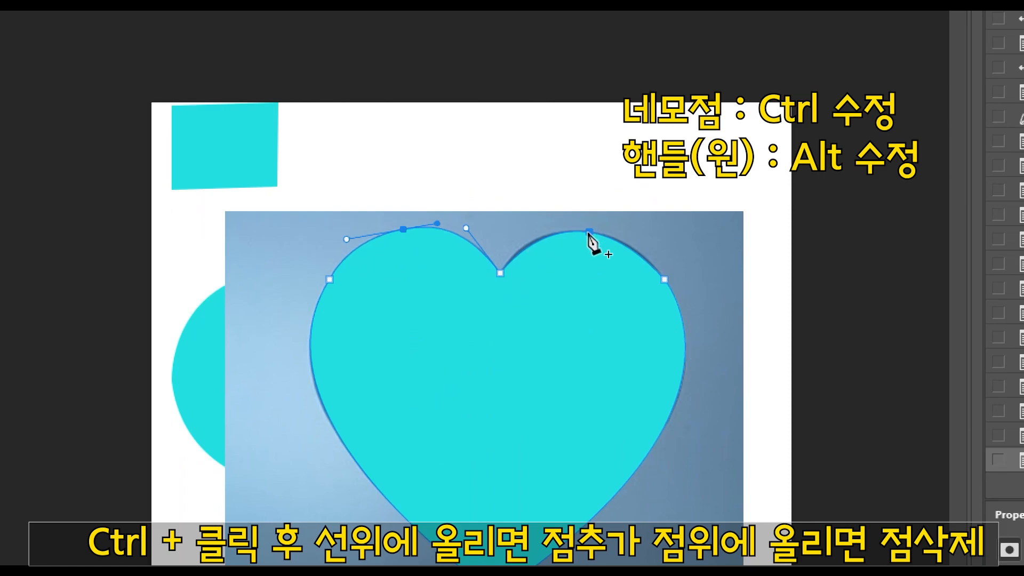
Step: Add an anchor point atop the heart's right lobe and adjust the handles on both sides to match the photo's outline
{"action": "left_click_drag", "start_coordinate": [588, 234], "coordinate": [534, 224]}
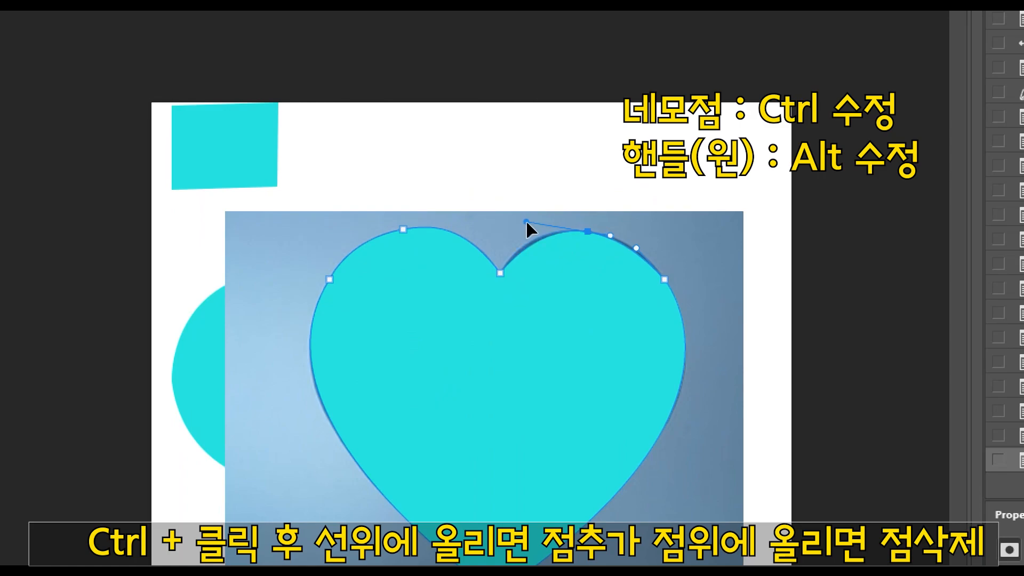
{"action": "left_click_drag", "start_coordinate": [524, 220], "coordinate": [524, 221]}
{"action": "left_click_drag", "start_coordinate": [638, 240], "coordinate": [638, 240]}
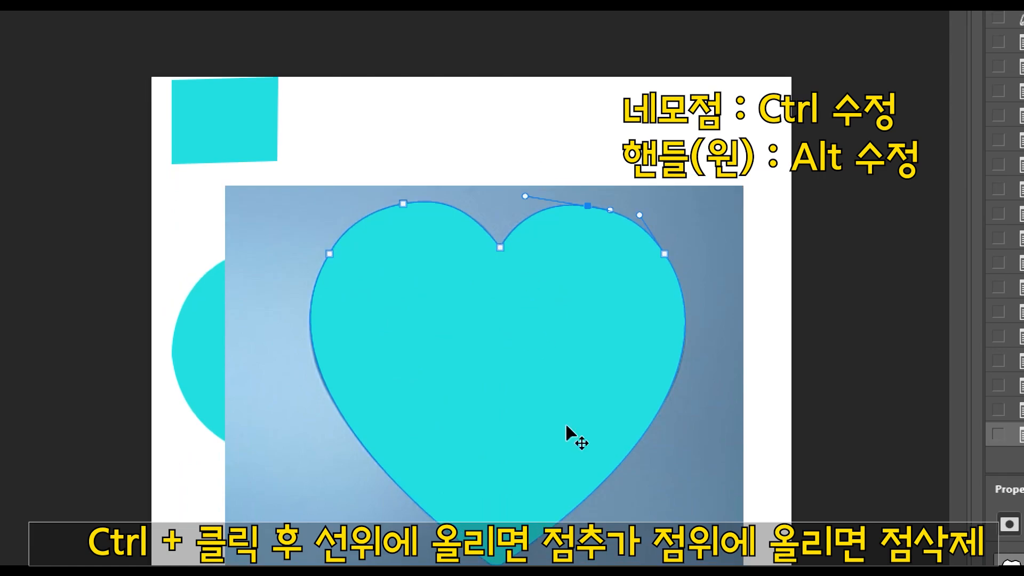
Step: Move the heart shape slightly up from the traced photo and hide the photo layer, Layer 1
{"action": "mouse_move", "coordinate": [566, 429]}
{"action": "left_mouse_down"}
{"action": "mouse_move", "coordinate": [491, 434]}
{"action": "mouse_move", "coordinate": [453, 481]}
{"action": "mouse_move", "coordinate": [572, 407]}
{"action": "mouse_move", "coordinate": [582, 417]}
{"action": "left_mouse_up"}
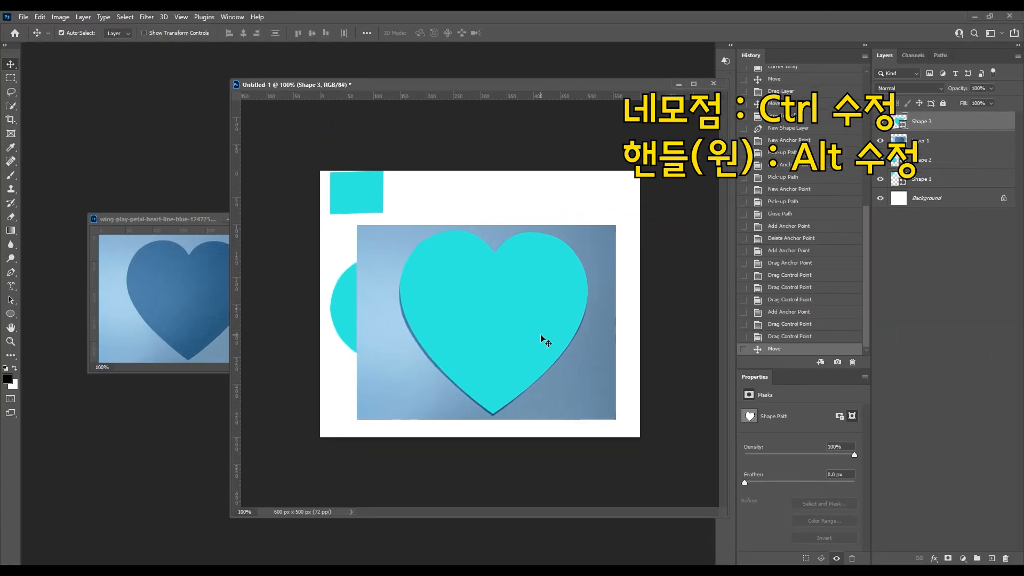
{"action": "left_click_drag", "start_coordinate": [541, 336], "coordinate": [536, 285]}
{"action": "left_click", "coordinate": [880, 140]}
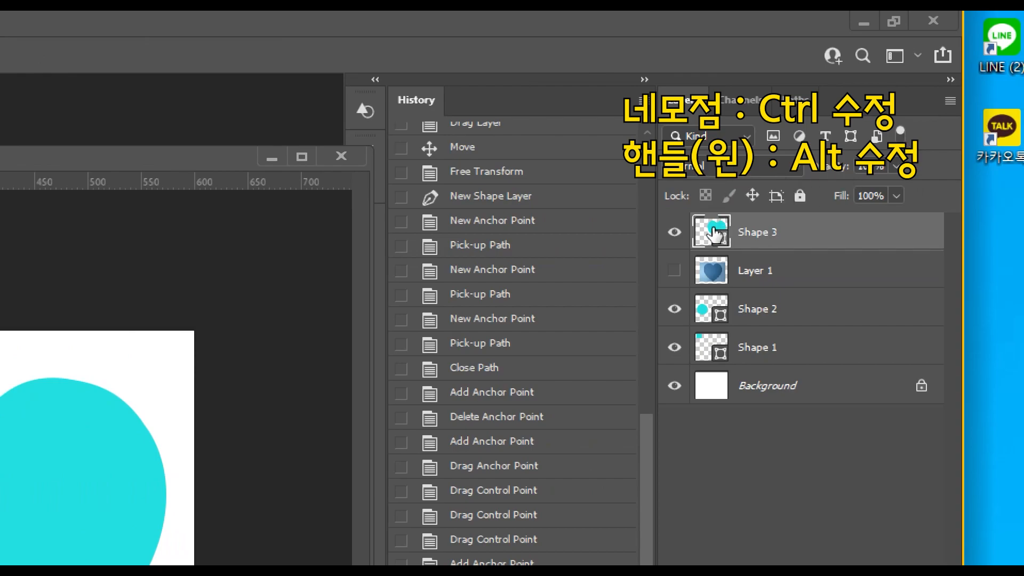
Step: Change the Shape 3 heart's fill color to purple and shift the heart slightly down and right
{"action": "left_click", "coordinate": [976, 230]}
{"action": "double_click", "coordinate": [711, 233]}
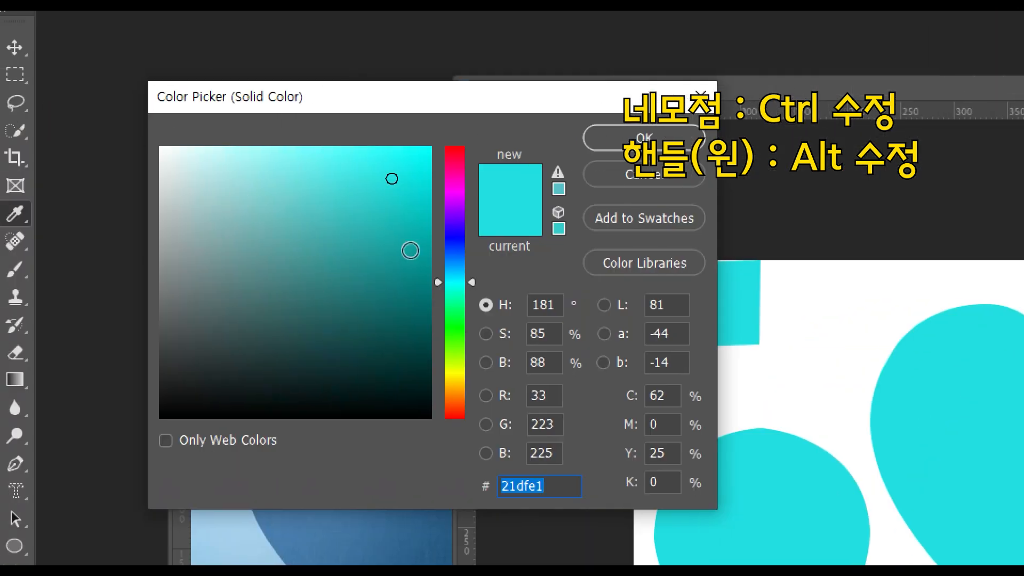
{"action": "left_click", "coordinate": [458, 209]}
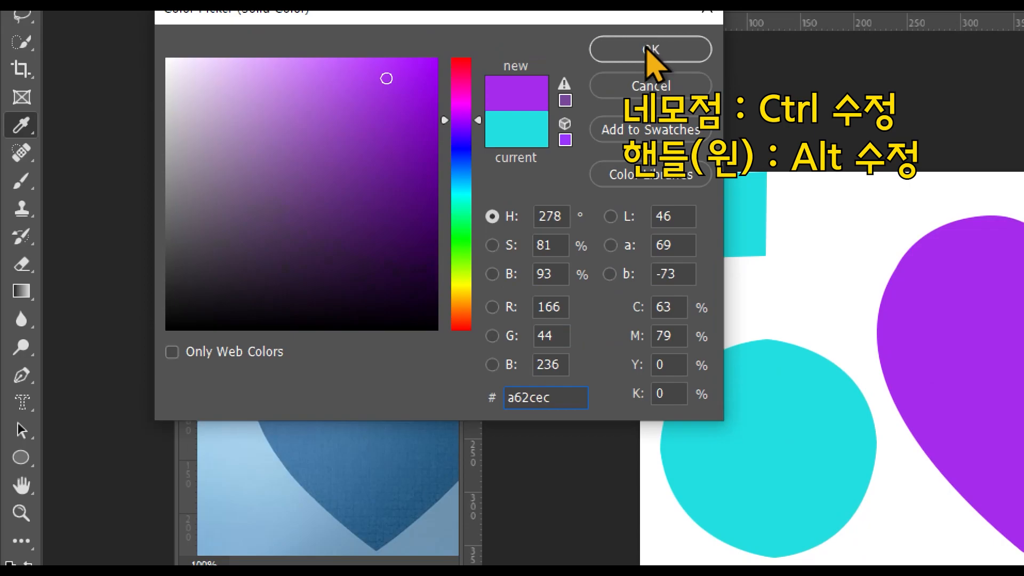
{"action": "left_click", "coordinate": [648, 107]}
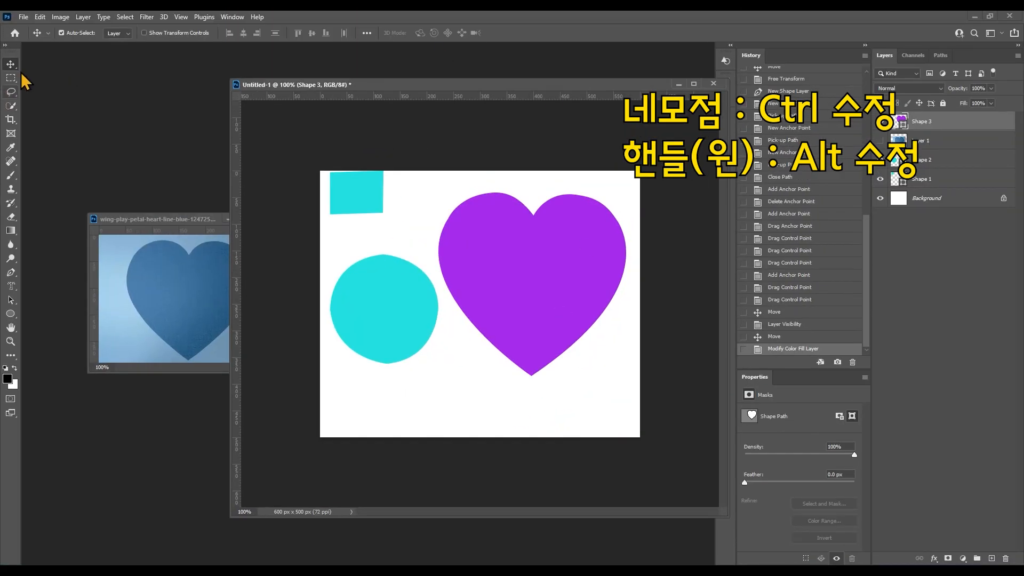
{"action": "left_click_drag", "start_coordinate": [546, 292], "coordinate": [553, 313]}
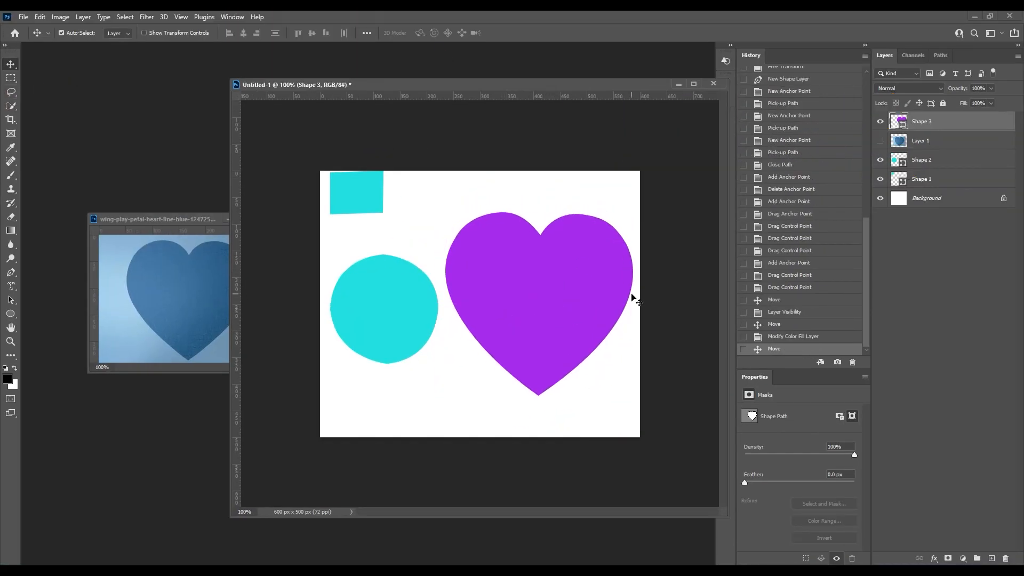